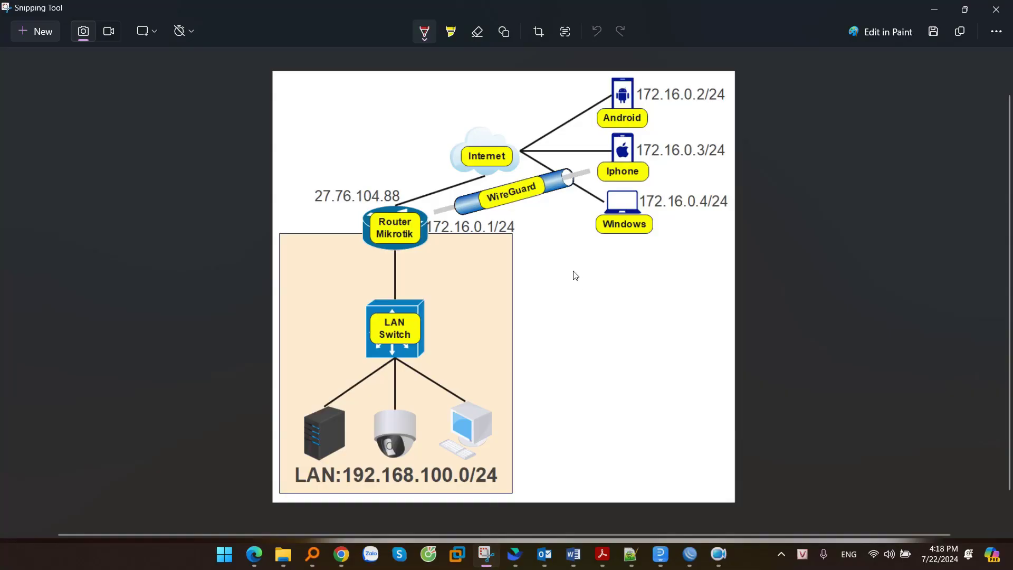
# - Underline Router Mikrotik, the WireGuard label and the Android, Iphone and Windows labels in red
pyautogui.moveTo(363, 244); pyautogui.dragTo(432, 244)
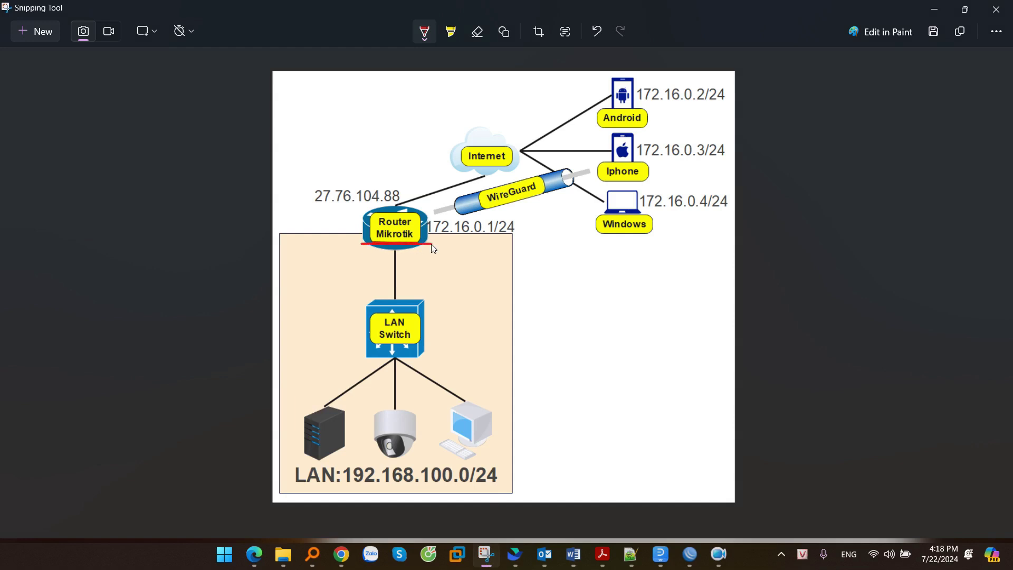
pyautogui.moveTo(483, 211)
pyautogui.mouseDown()
pyautogui.moveTo(534, 195)
pyautogui.moveTo(481, 210)
pyautogui.mouseUp()
pyautogui.moveTo(603, 125); pyautogui.dragTo(647, 126)
pyautogui.moveTo(600, 178); pyautogui.dragTo(648, 178)
pyautogui.moveTo(598, 230); pyautogui.dragTo(655, 233)
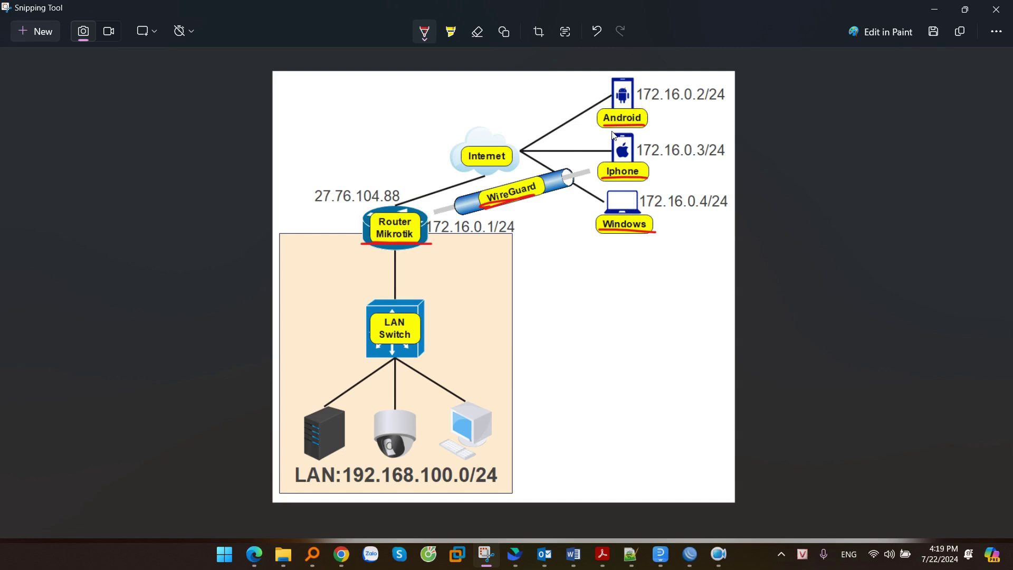
# - Underline the 172.16.0.1/24, 172.16.0.3/24, 172.16.0.4/24 and 172.16.0.2/24 addresses in red
pyautogui.moveTo(429, 236); pyautogui.dragTo(520, 235)
pyautogui.moveTo(643, 157); pyautogui.dragTo(733, 156)
pyautogui.moveTo(643, 214); pyautogui.dragTo(745, 214)
pyautogui.moveTo(647, 107); pyautogui.dragTo(733, 108)
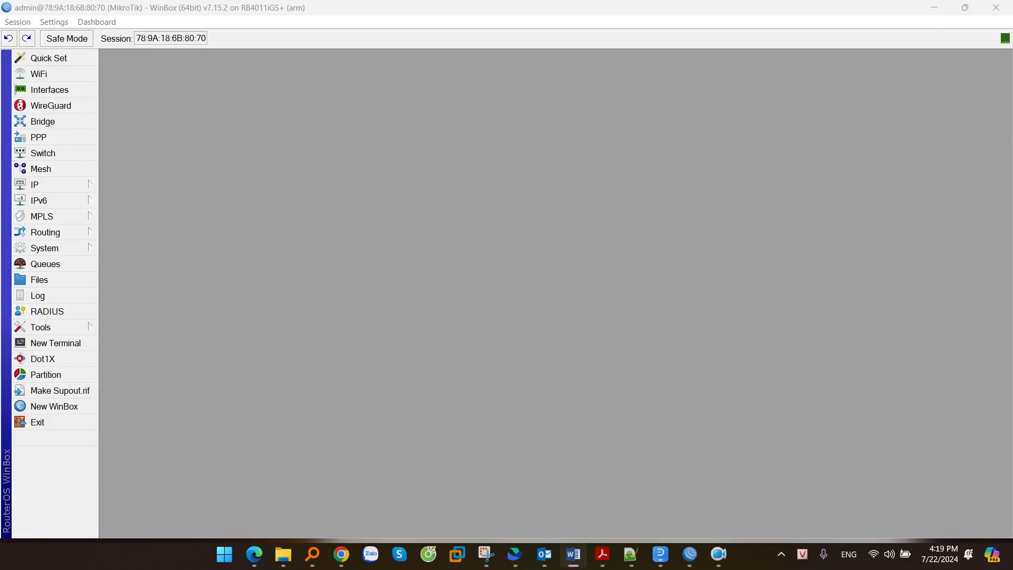
# - Create a WireGuard interface named wireguard1 listening on port 13231
pyautogui.click(51, 107)
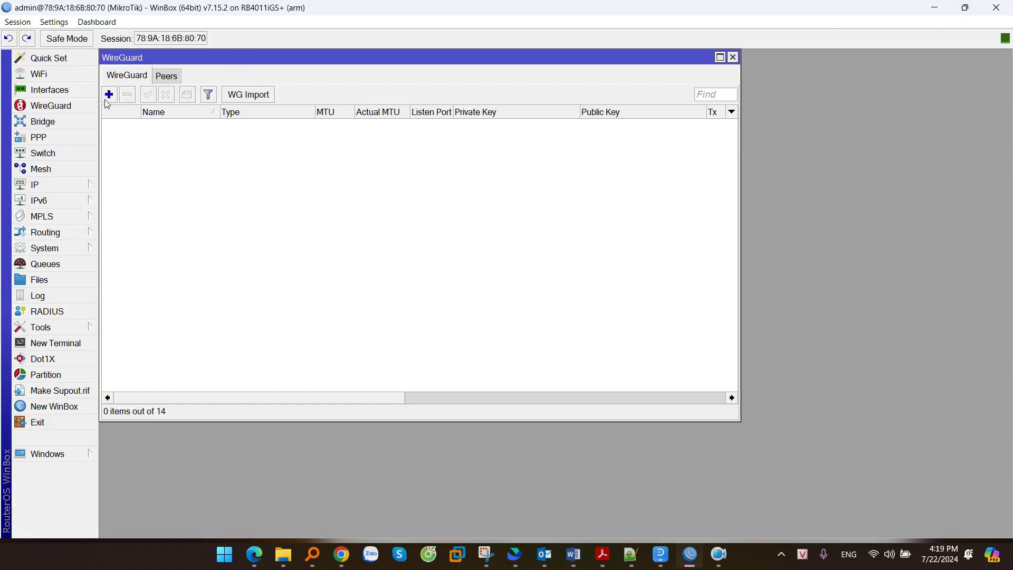
pyautogui.click(109, 95)
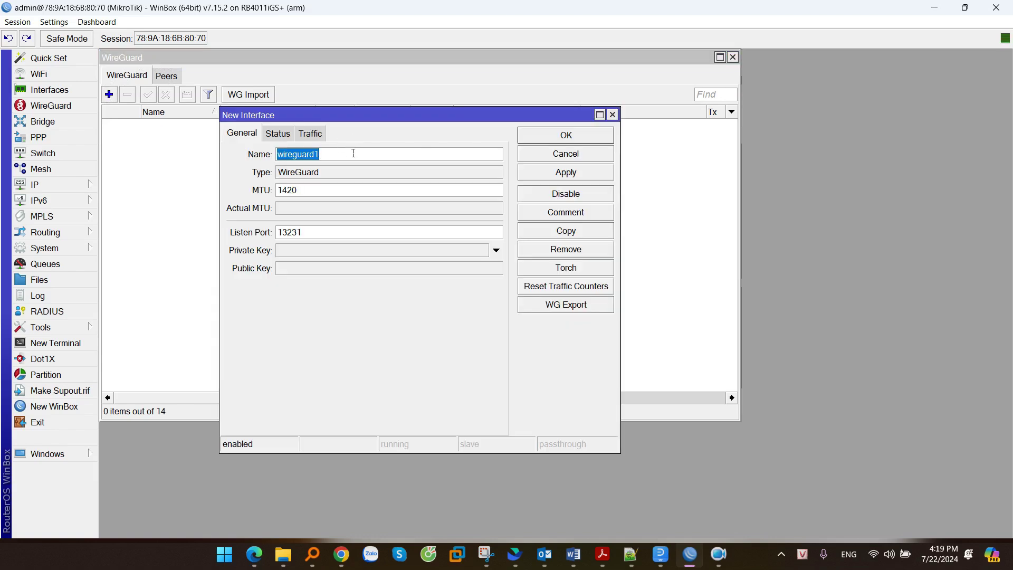
pyautogui.click(326, 155)
pyautogui.moveTo(326, 155); pyautogui.dragTo(234, 157)
pyautogui.moveTo(312, 233); pyautogui.dragTo(276, 234)
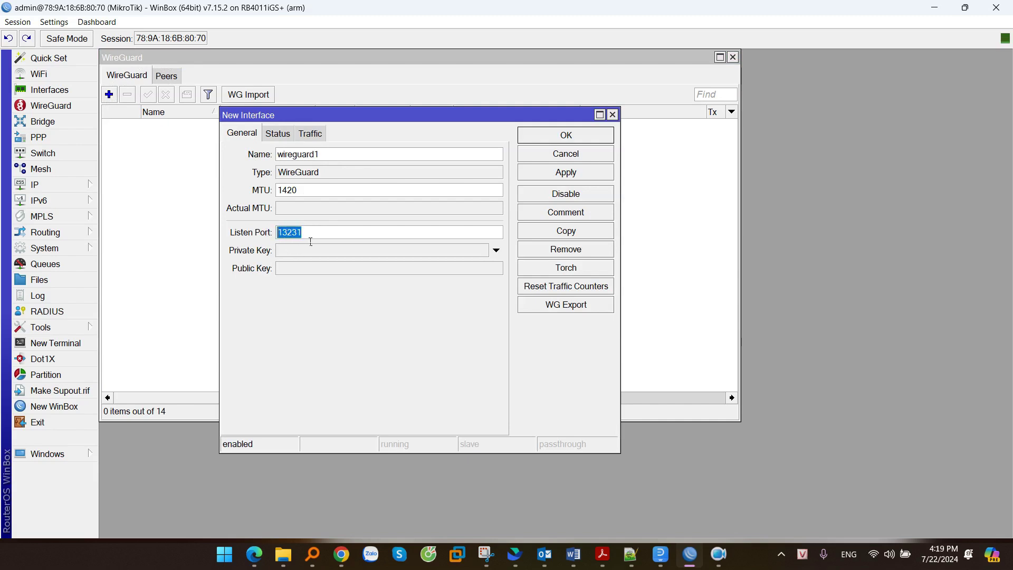
pyautogui.click(565, 174)
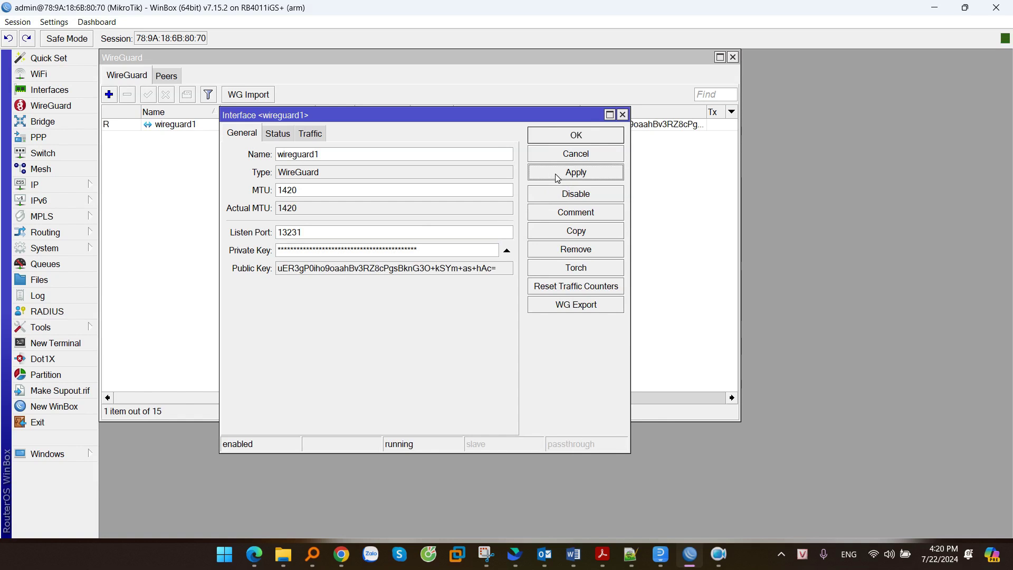
# - Copy wireguard1's generated public key and close the interface settings
pyautogui.click(295, 268)
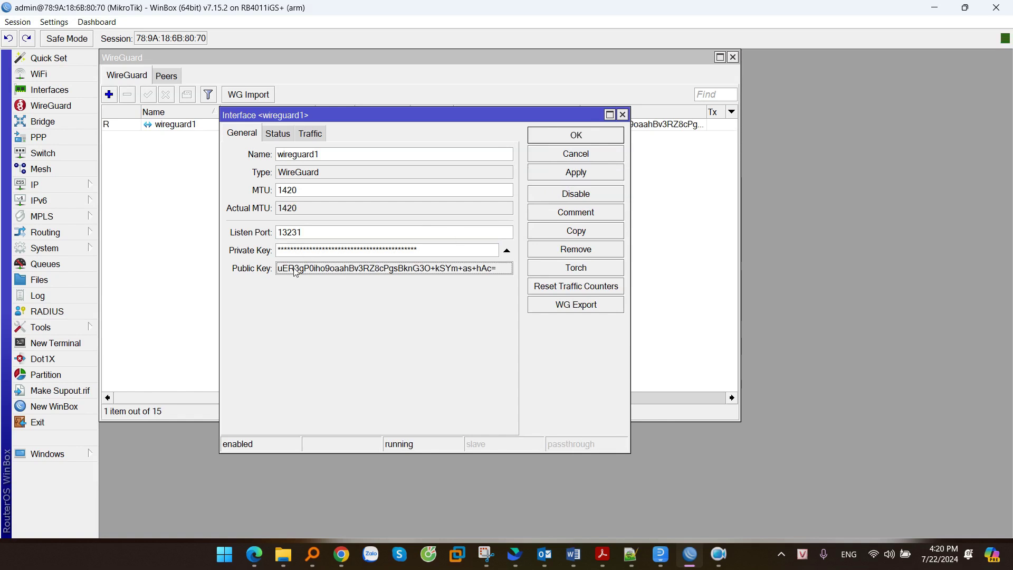
pyautogui.moveTo(281, 250); pyautogui.dragTo(450, 252)
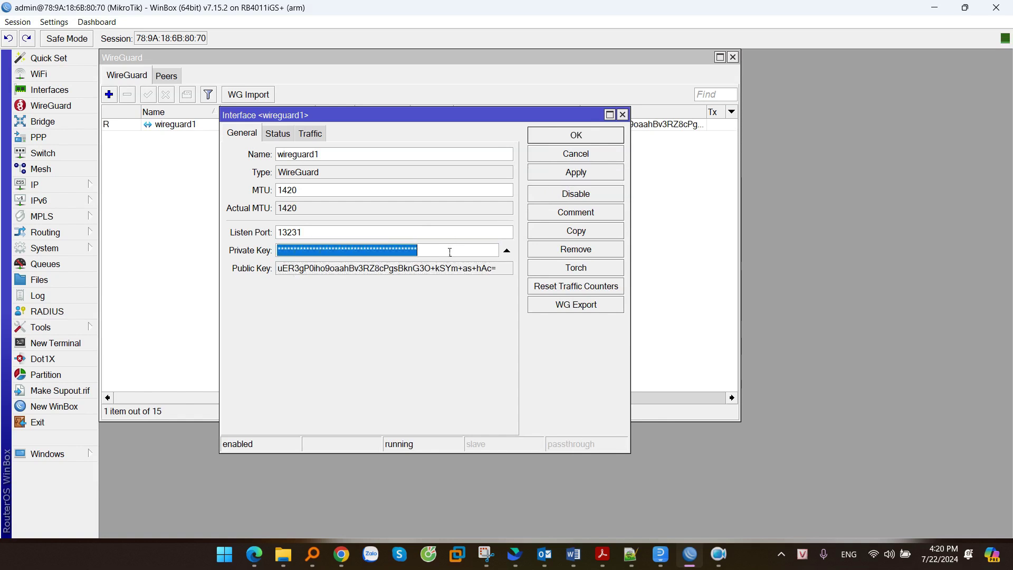
pyautogui.moveTo(278, 269); pyautogui.dragTo(498, 269)
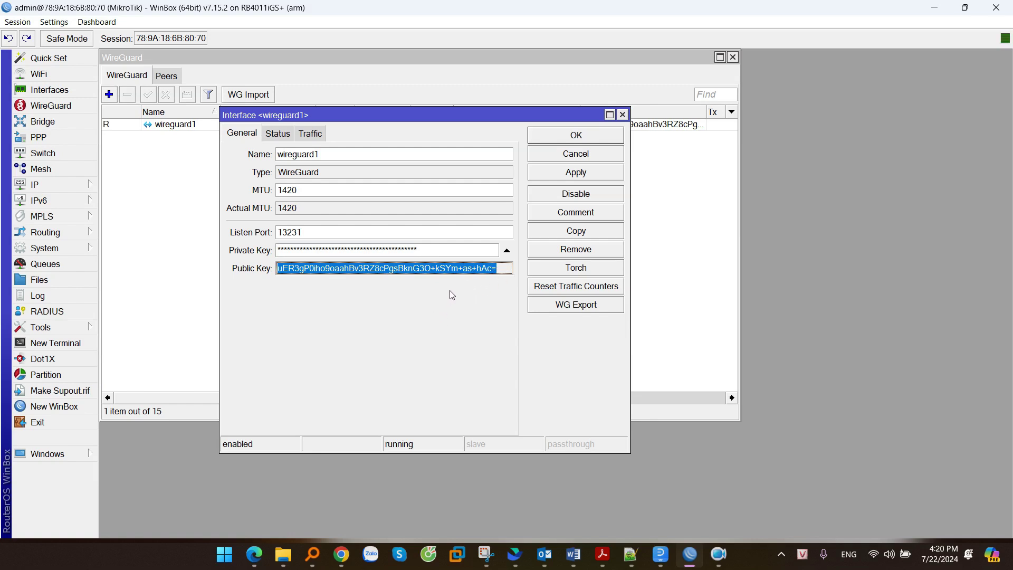
pyautogui.click(460, 271)
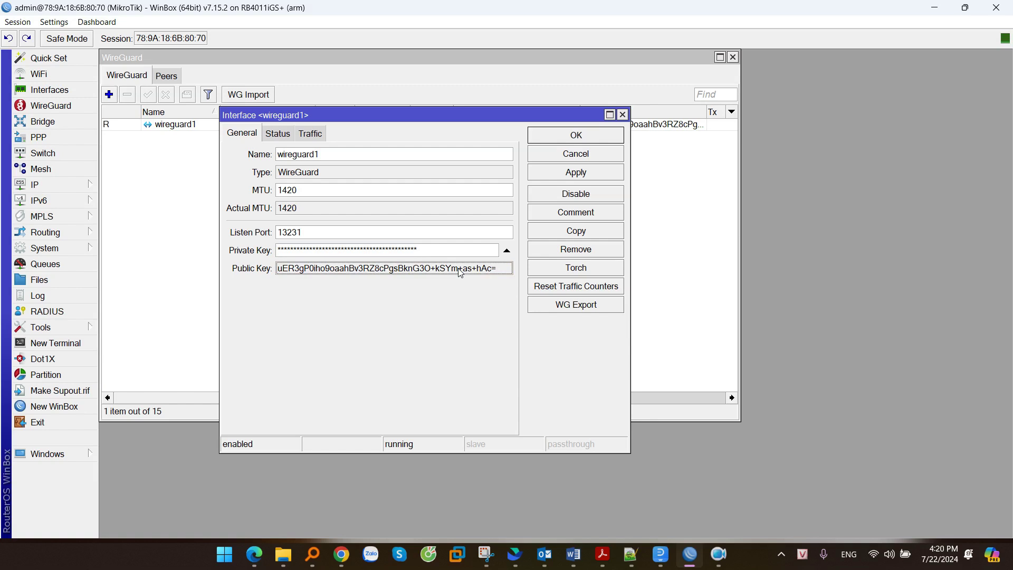
pyautogui.rightClick(425, 269)
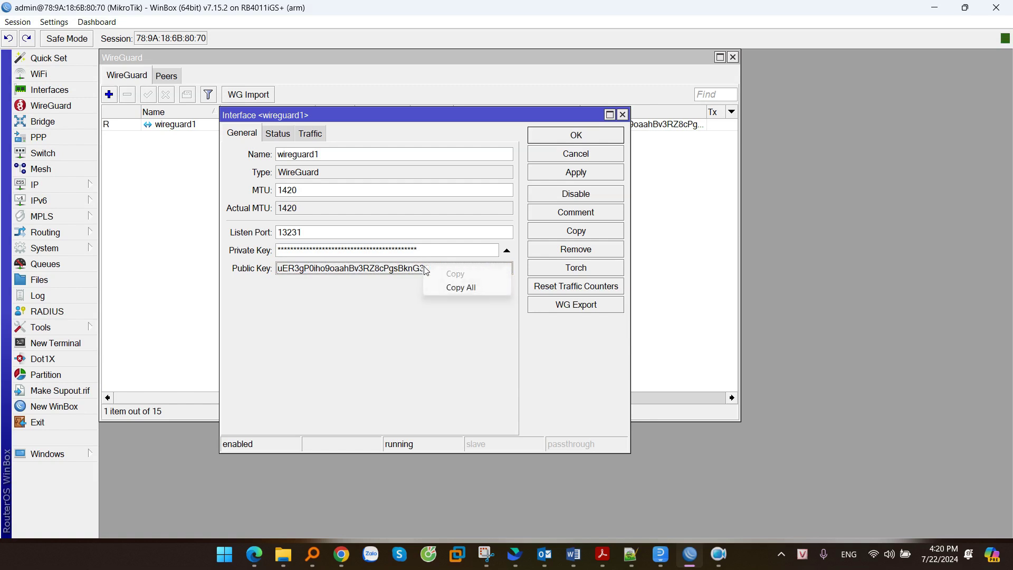
pyautogui.click(464, 289)
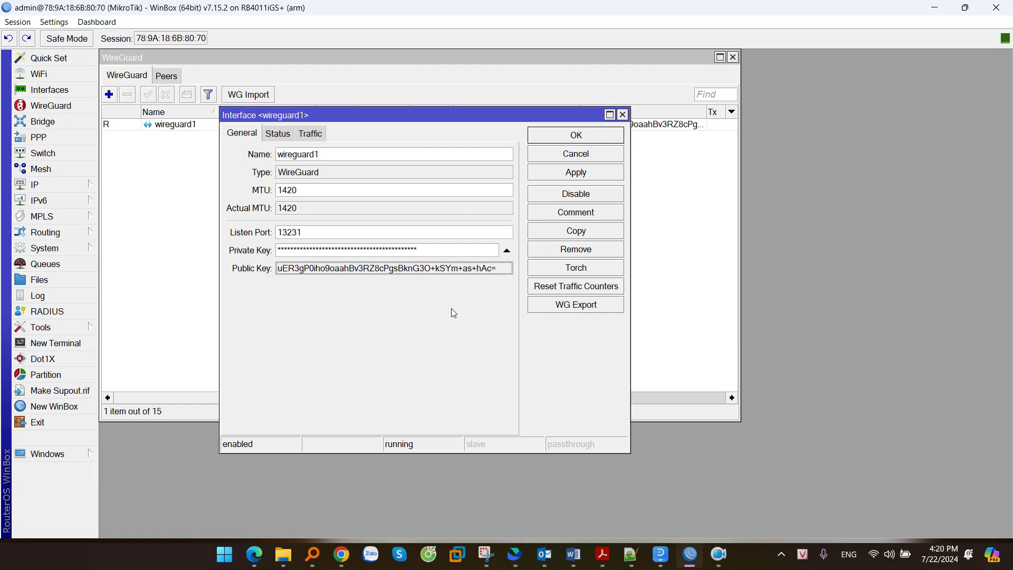
pyautogui.hotkey('alt', 'Tab')
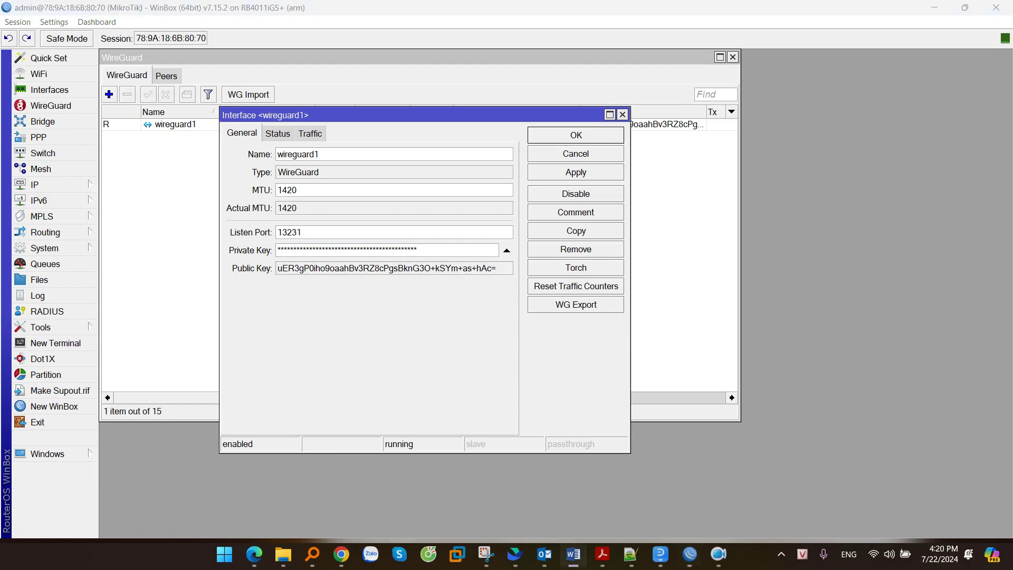
pyautogui.click(579, 138)
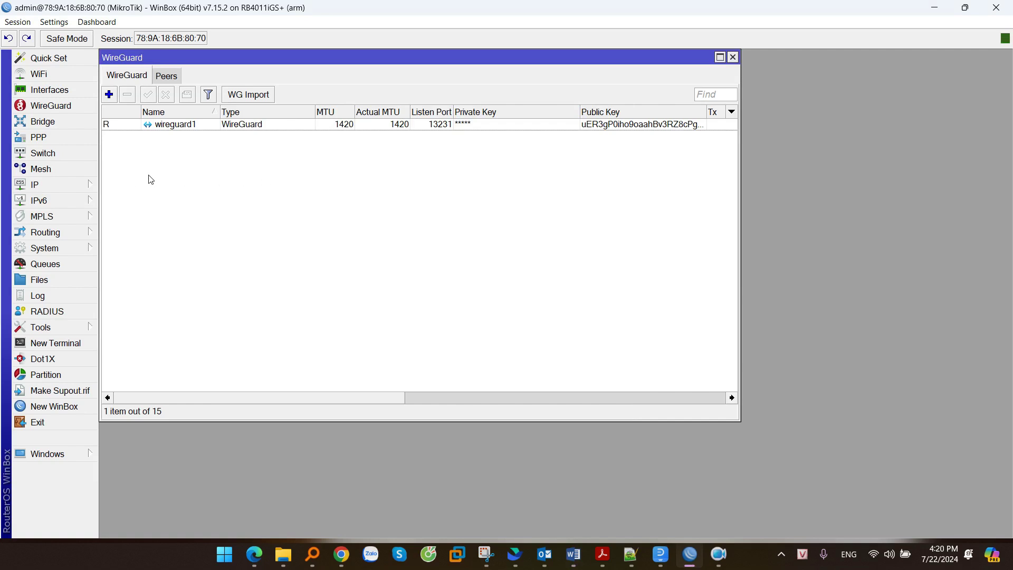
# - Start a new IP address entry and circle the router's 172.16.0.1/24 address on the diagram
pyautogui.click(37, 187)
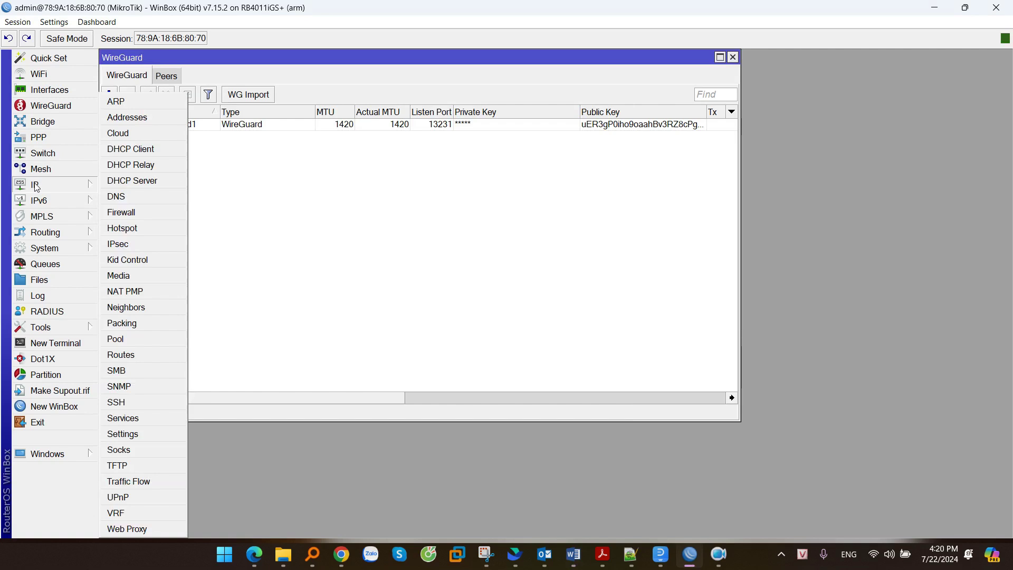
pyautogui.click(134, 118)
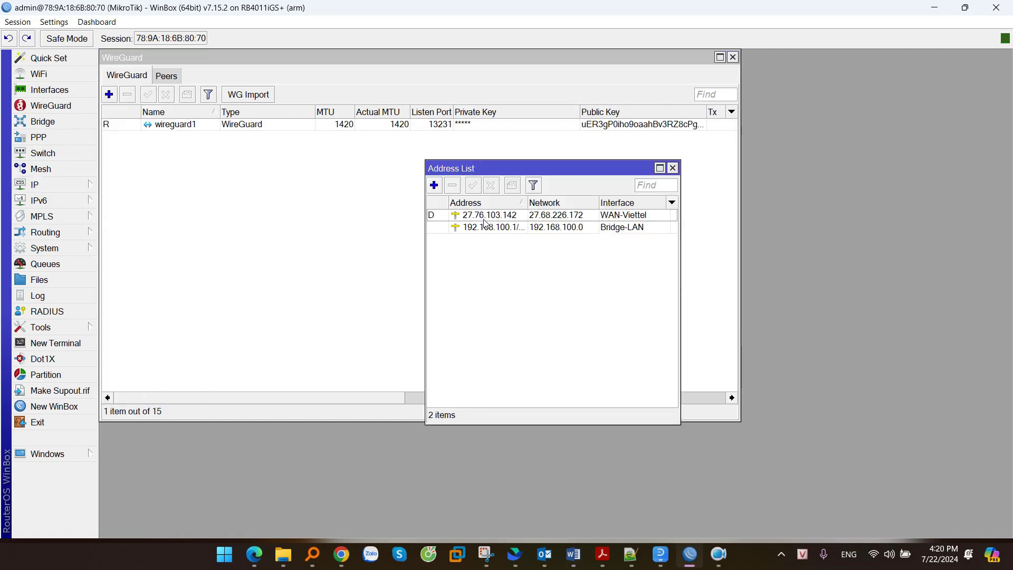
pyautogui.click(434, 185)
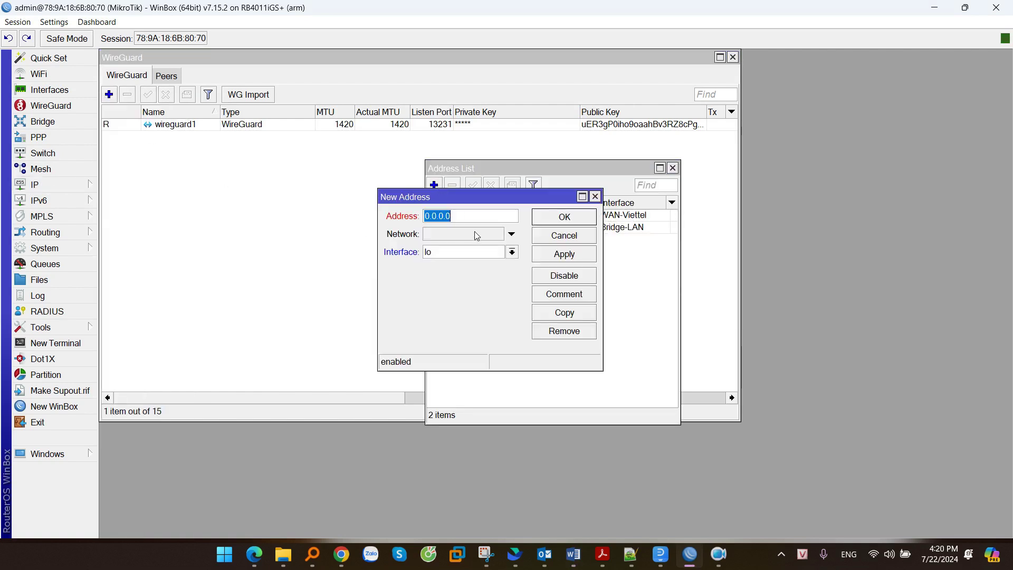
pyautogui.click(483, 560)
pyautogui.moveTo(523, 219)
pyautogui.mouseDown()
pyautogui.moveTo(496, 214)
pyautogui.moveTo(527, 235)
pyautogui.mouseUp()
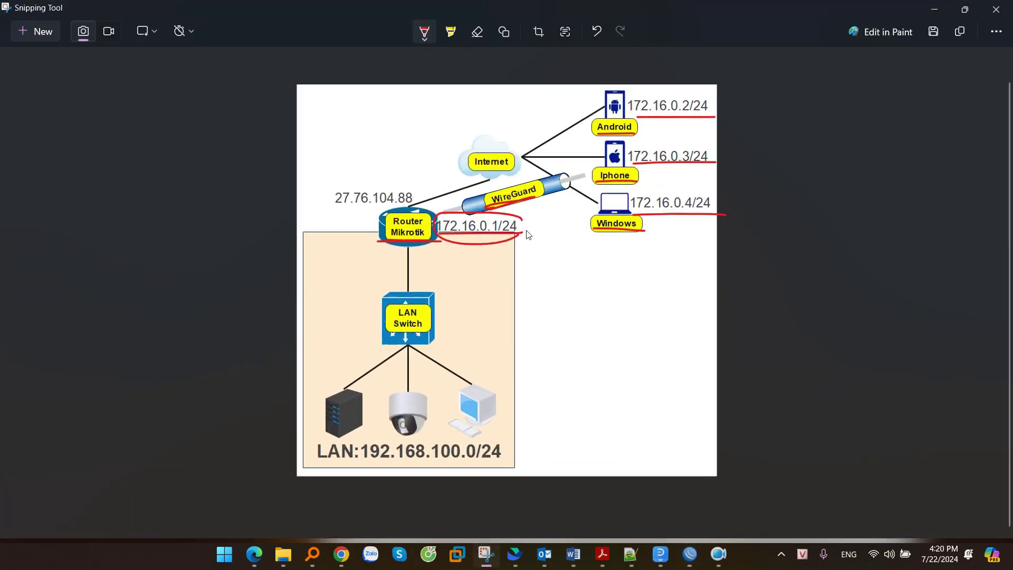
pyautogui.hotkey('alt', 'Tab')
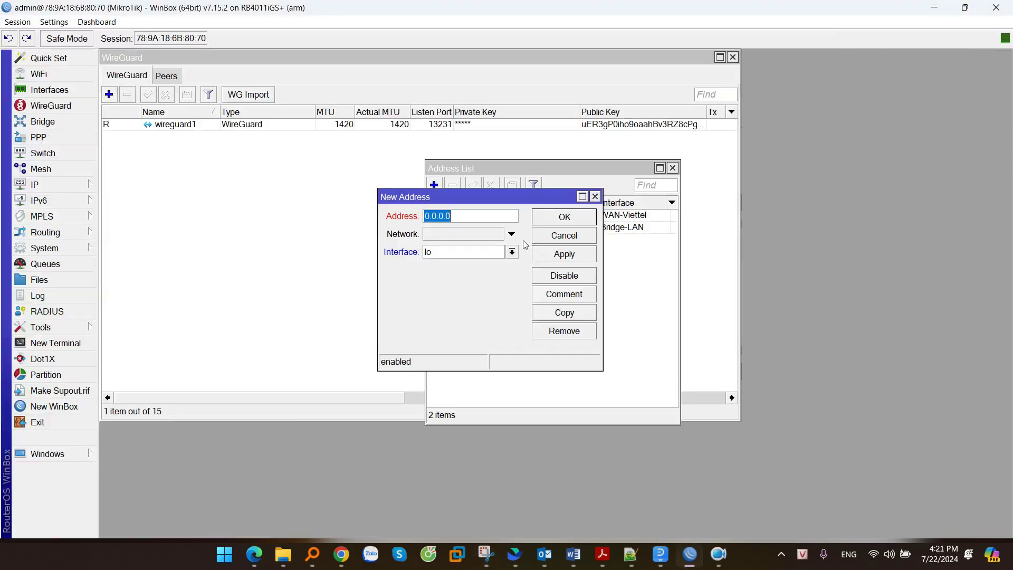
# - Assign 172.16.0.1/24 to the wireguard1 interface and save it
pyautogui.write('172.16.0.1/24')
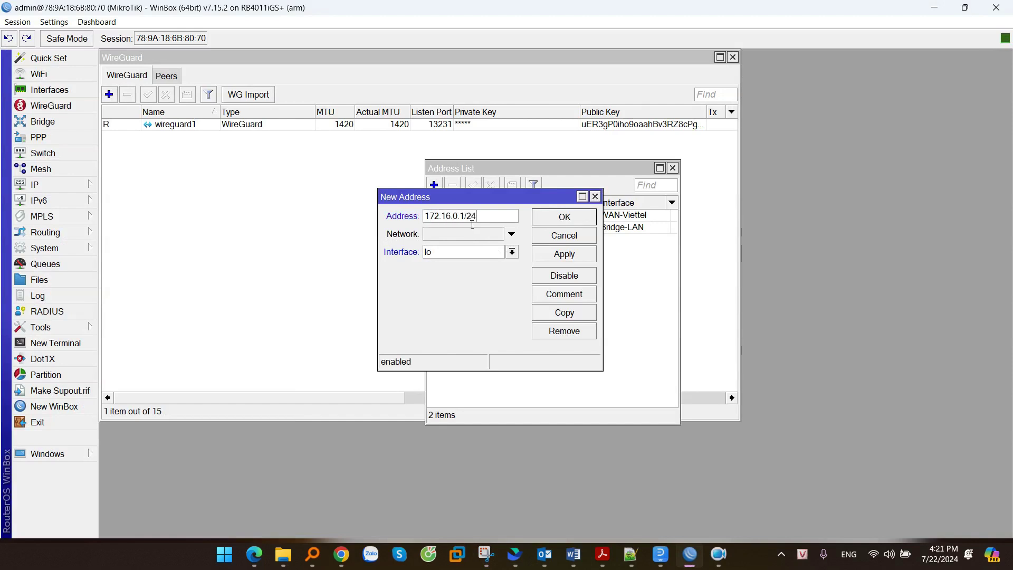
pyautogui.click(512, 253)
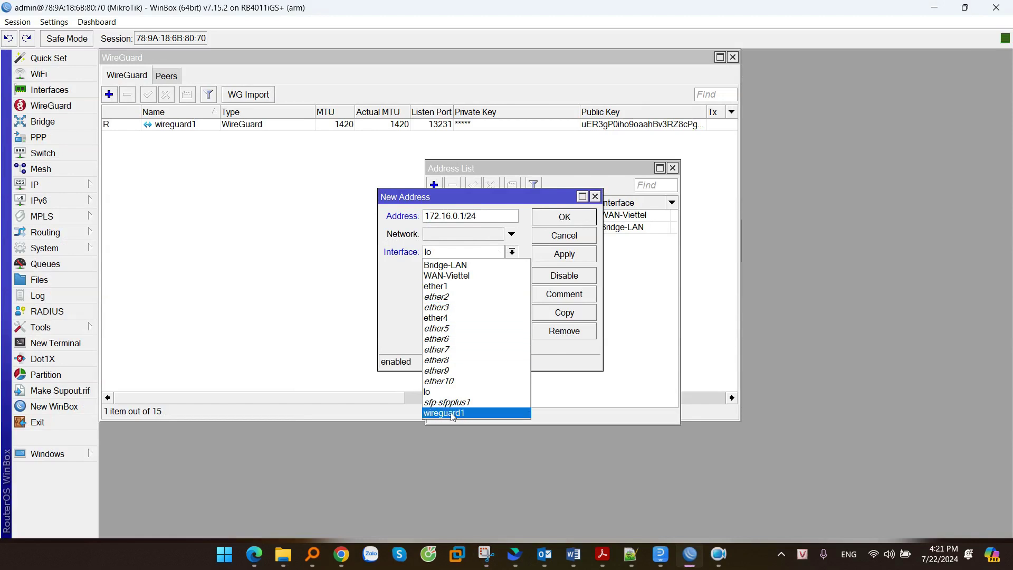
pyautogui.click(441, 414)
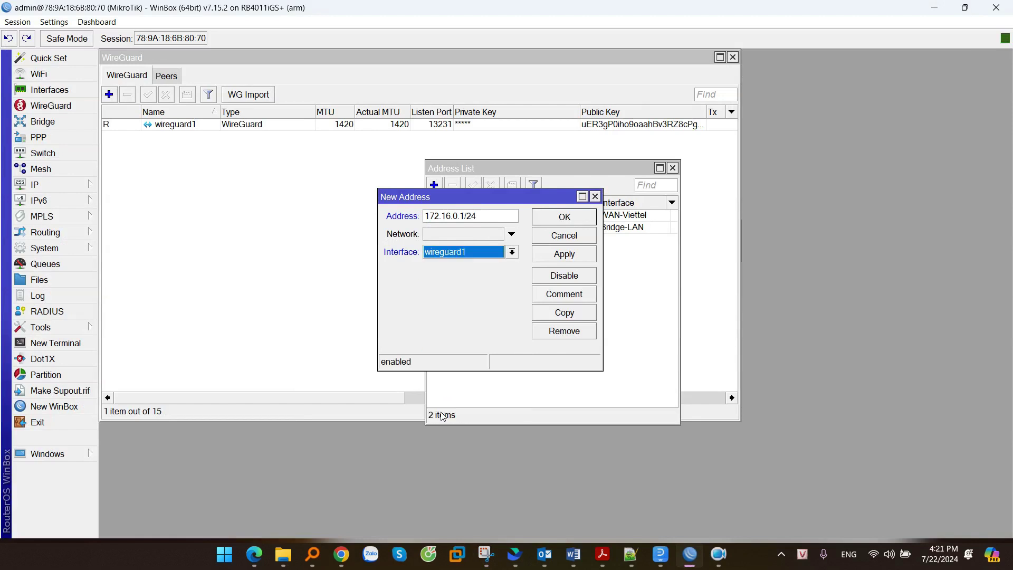
pyautogui.click(567, 257)
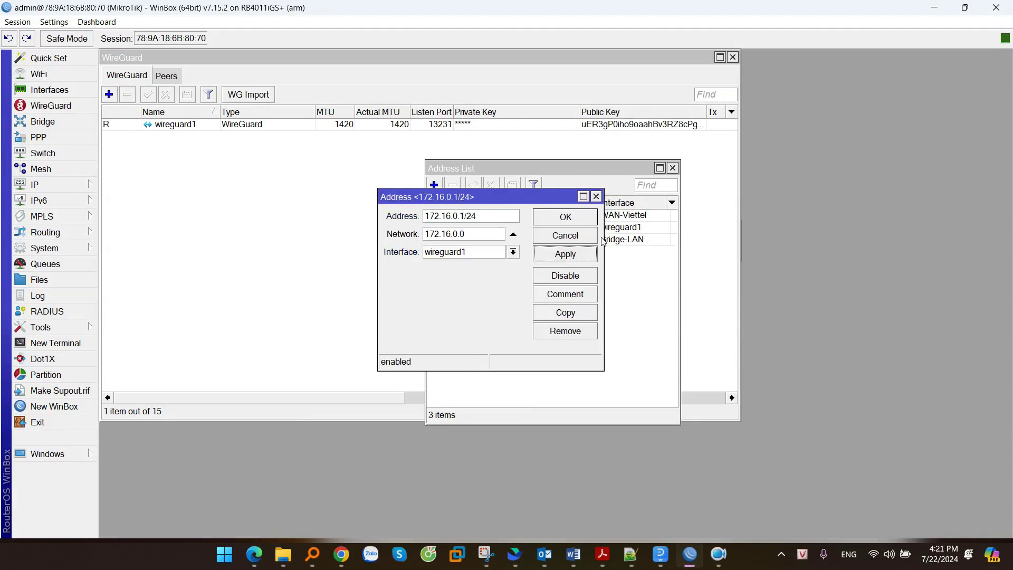
pyautogui.click(559, 223)
pyautogui.click(522, 228)
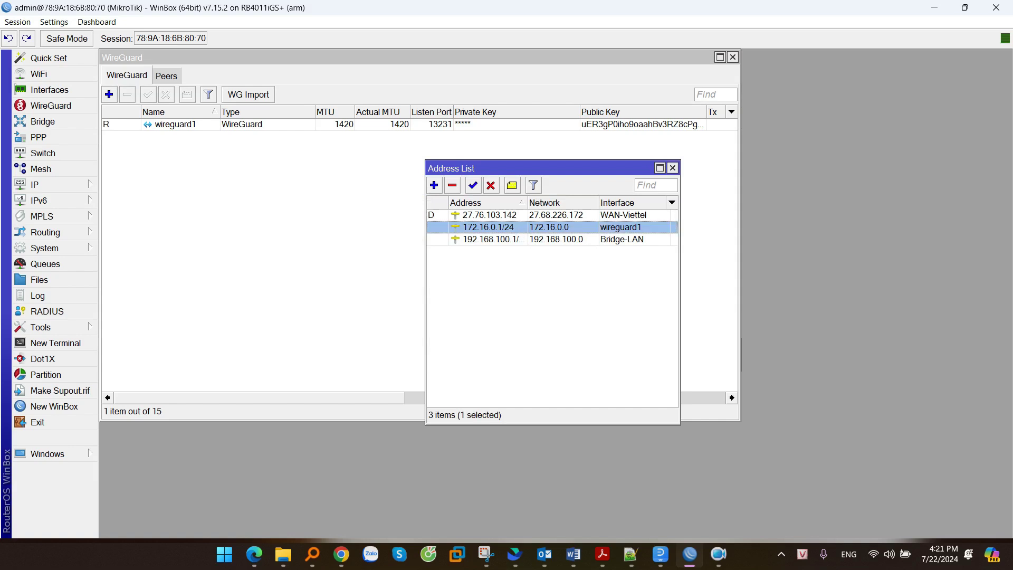
pyautogui.click(573, 554)
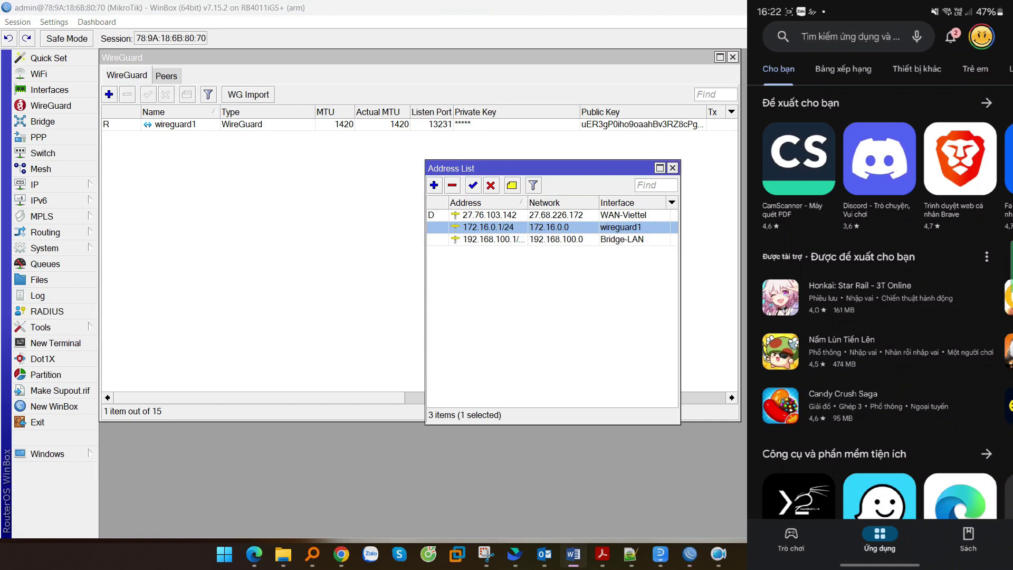
# - Search the Play Store for 'wireguard', install the WireGuard app and launch it
pyautogui.click(849, 36)
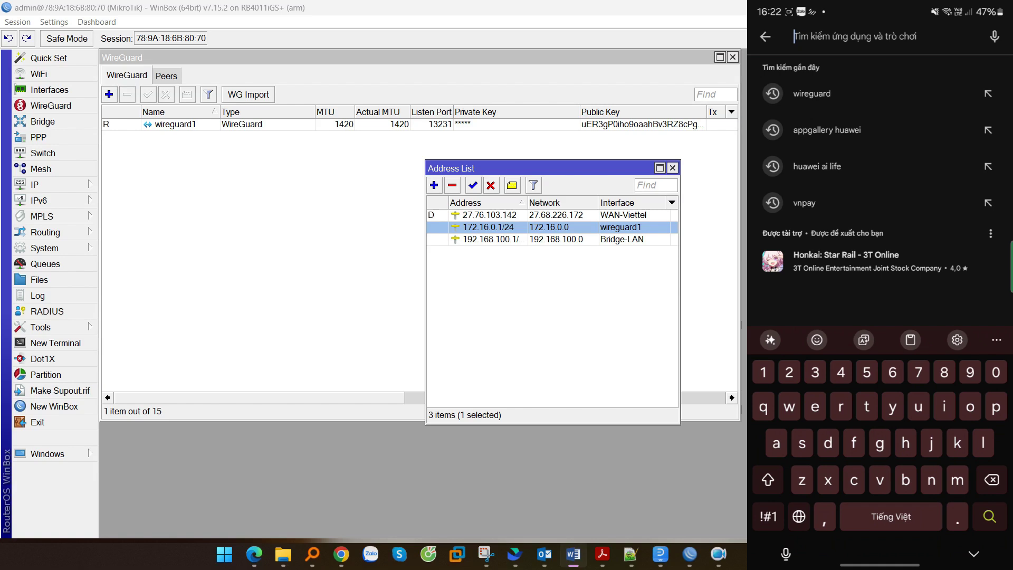
pyautogui.write('wireg')
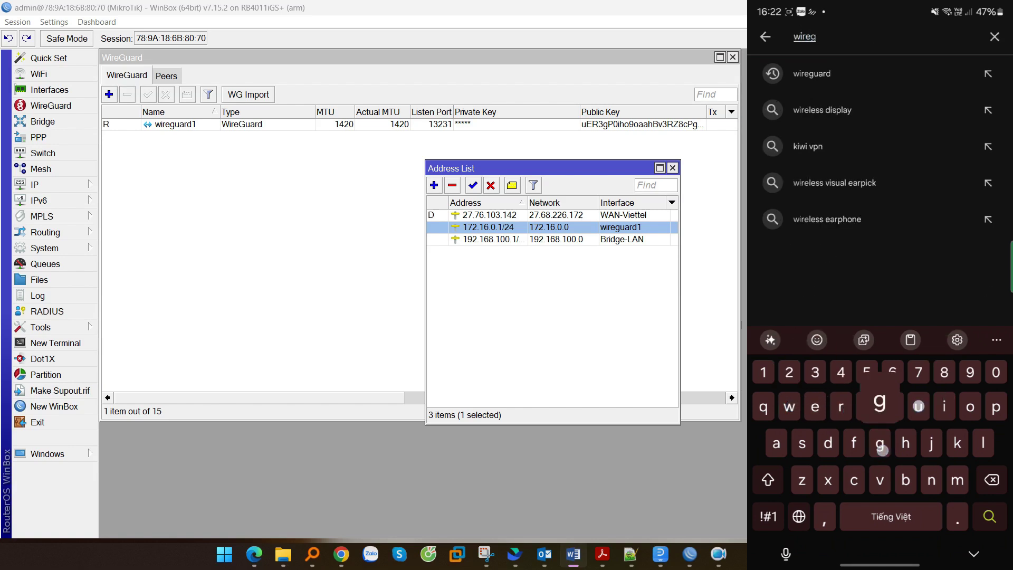
pyautogui.write('uarf')
pyautogui.press('BackSpace')
pyautogui.write('d')
pyautogui.press('Return')
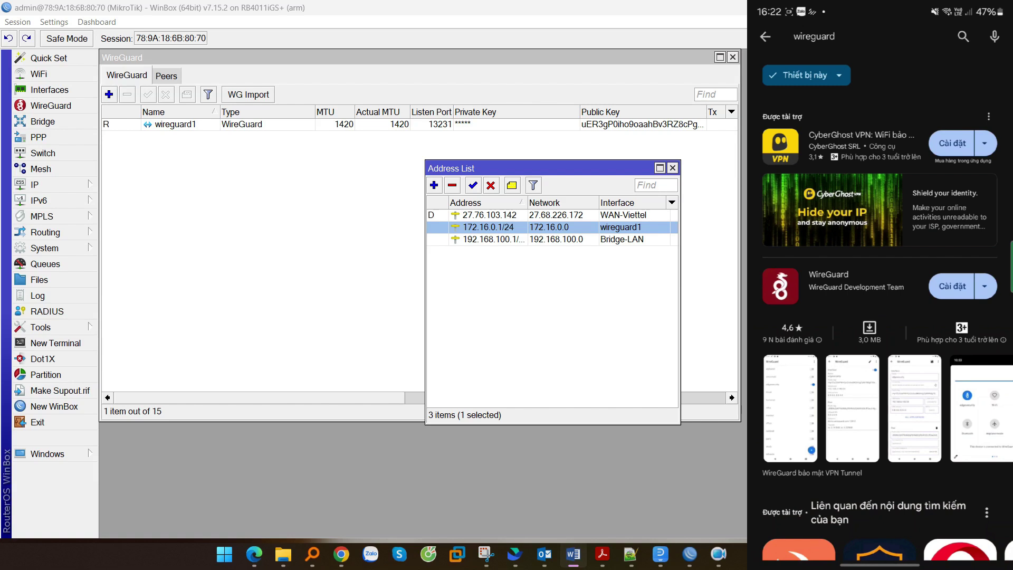
pyautogui.click(952, 286)
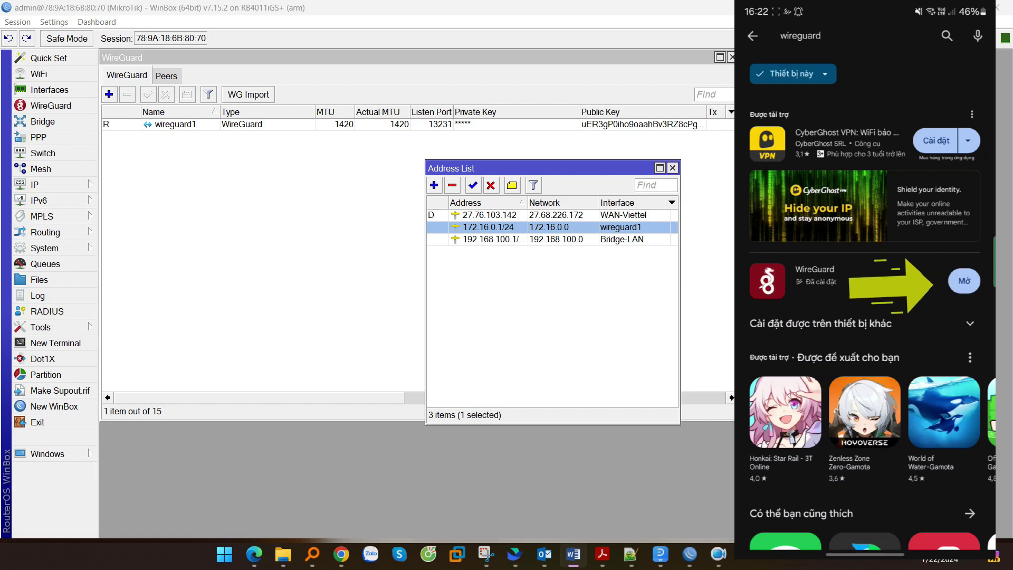
pyautogui.click(964, 280)
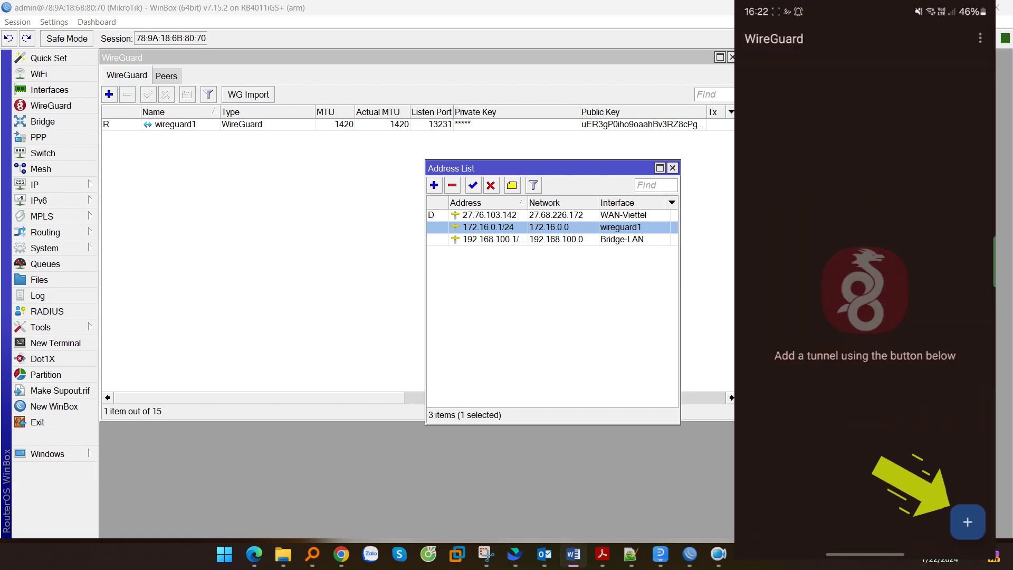
pyautogui.click(967, 522)
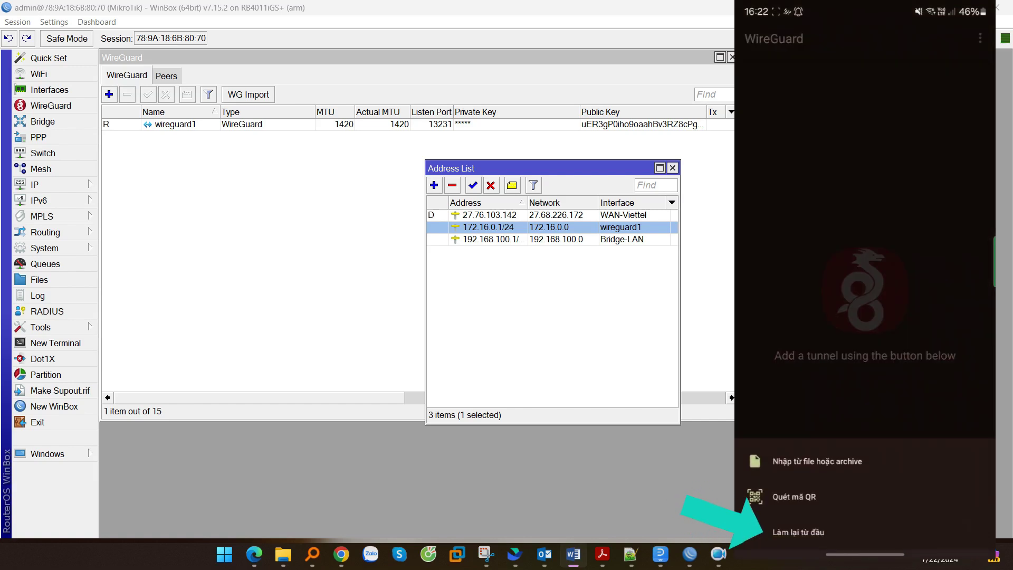
# - Create a tunnel from scratch named test with a newly generated key pair
pyautogui.click(817, 534)
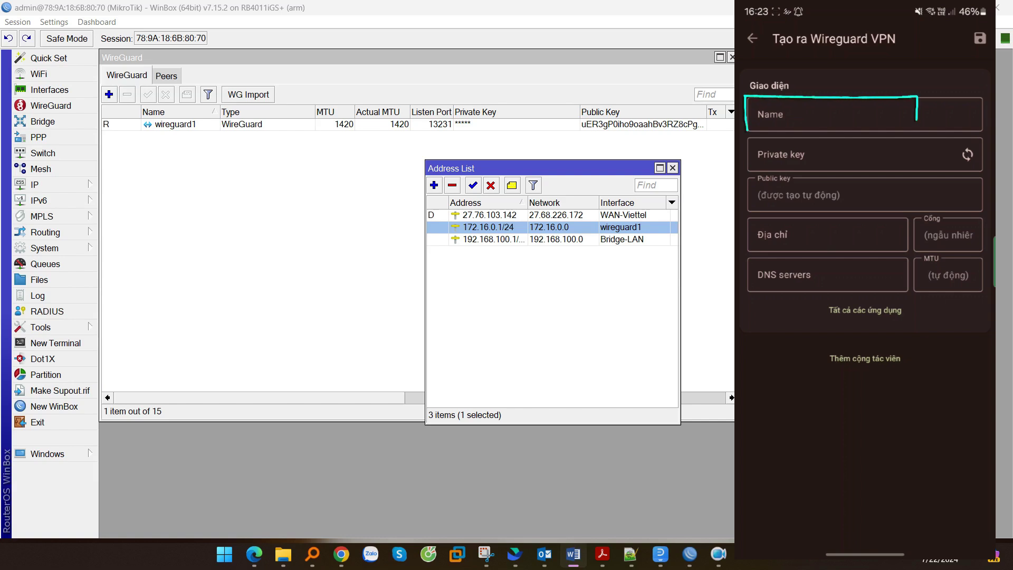
pyautogui.click(864, 114)
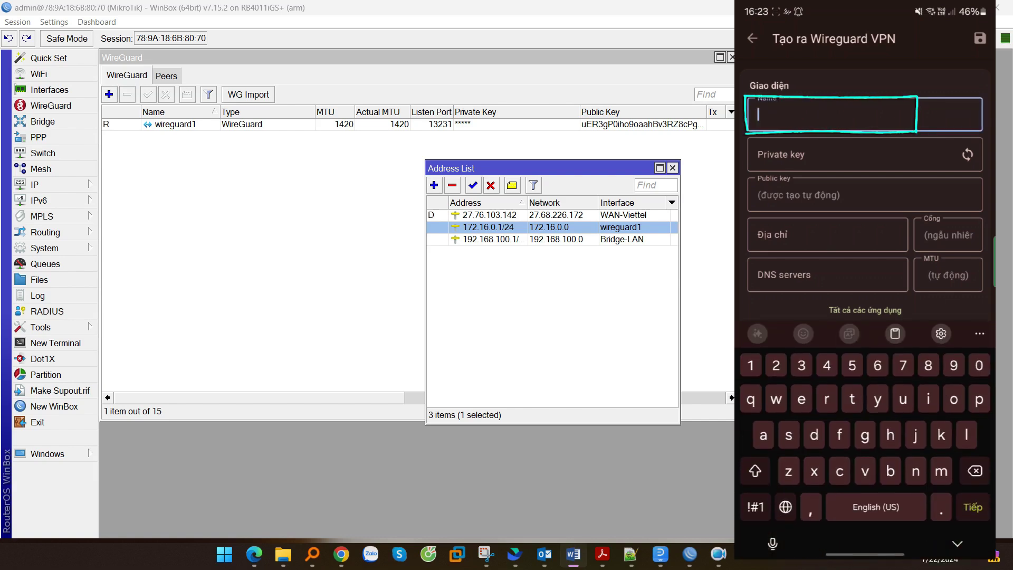
pyautogui.write('test')
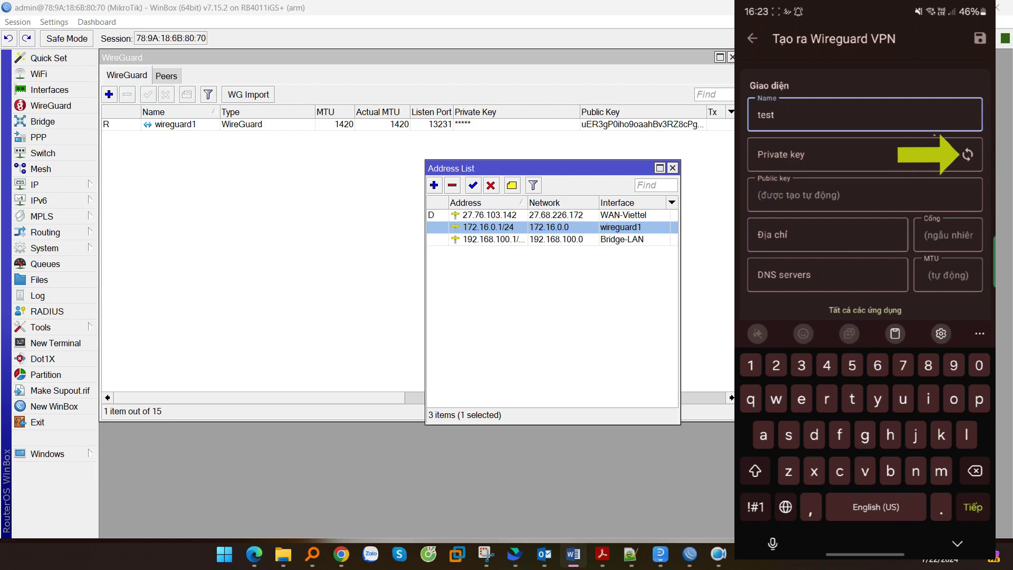
pyautogui.click(967, 154)
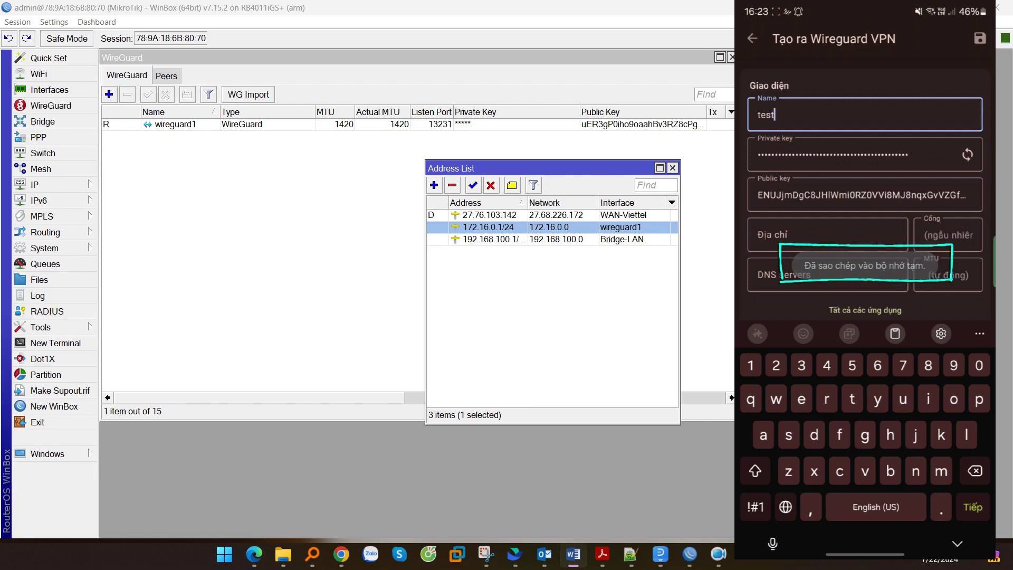
# - Set the tunnel address to 172.16.0.2 and add a peer section
pyautogui.click(827, 235)
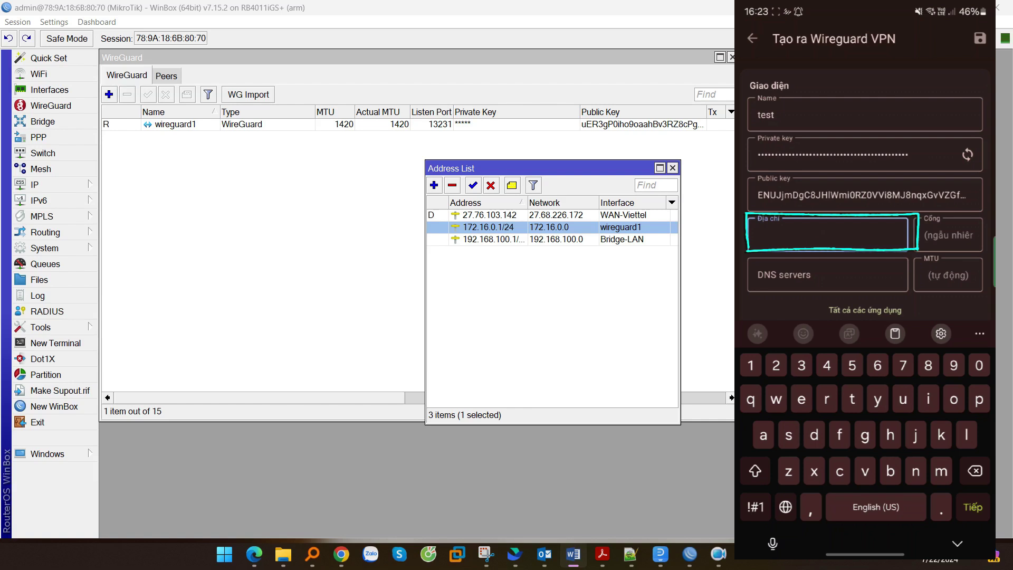
pyautogui.write('172.16.0.2')
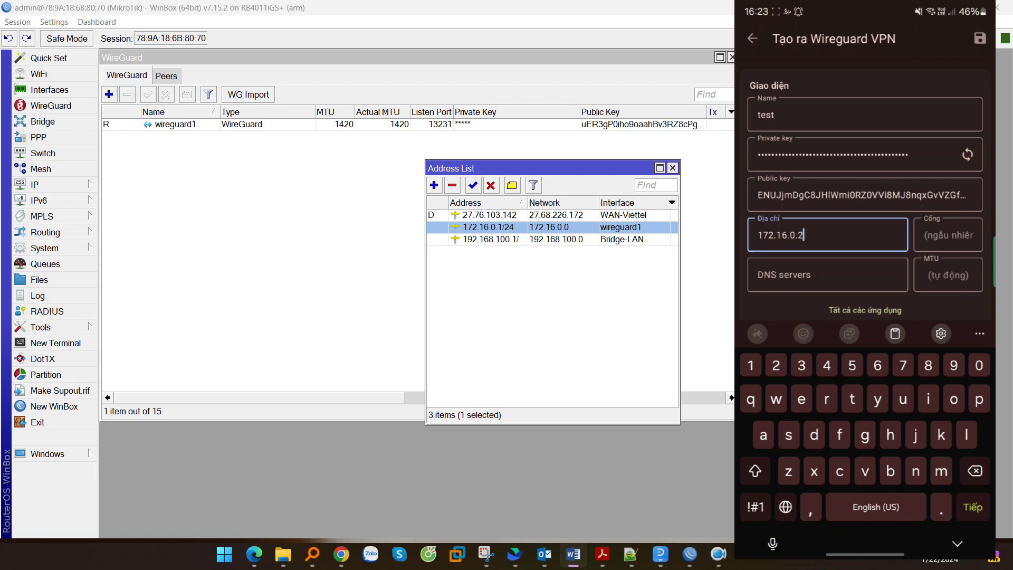
pyautogui.scroll(-2, 869, 190)
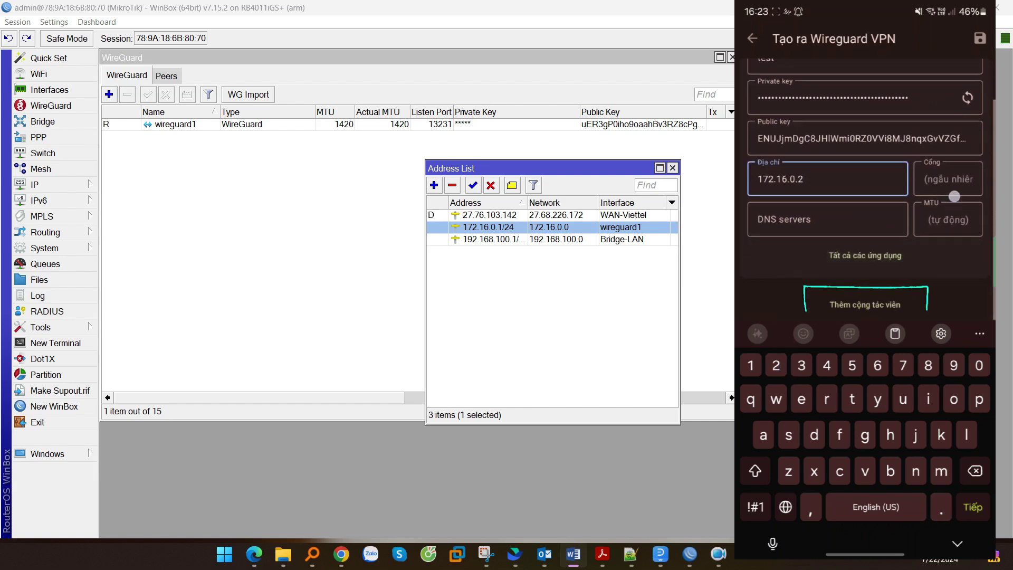
pyautogui.click(865, 299)
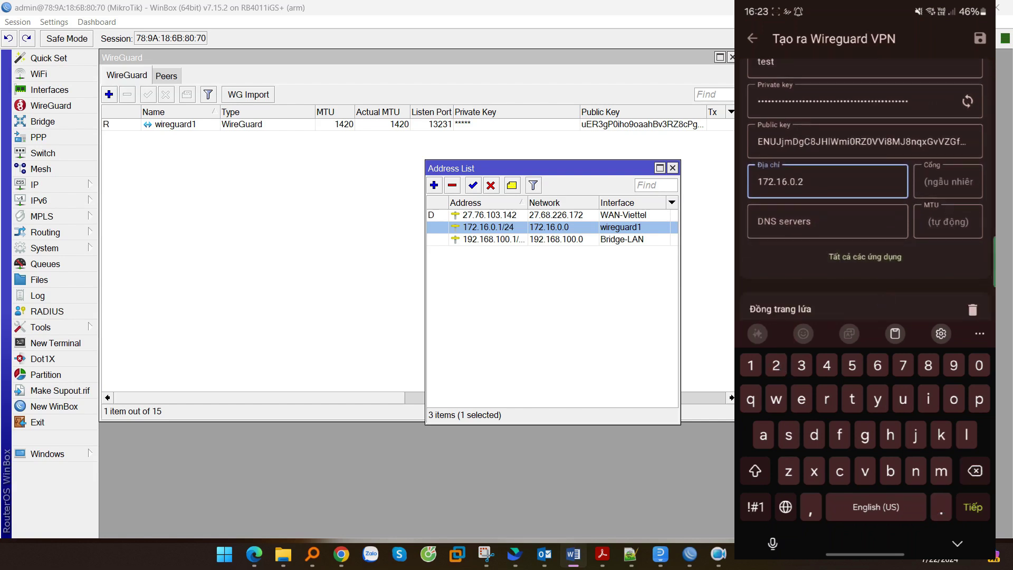
pyautogui.scroll(-5, 866, 190)
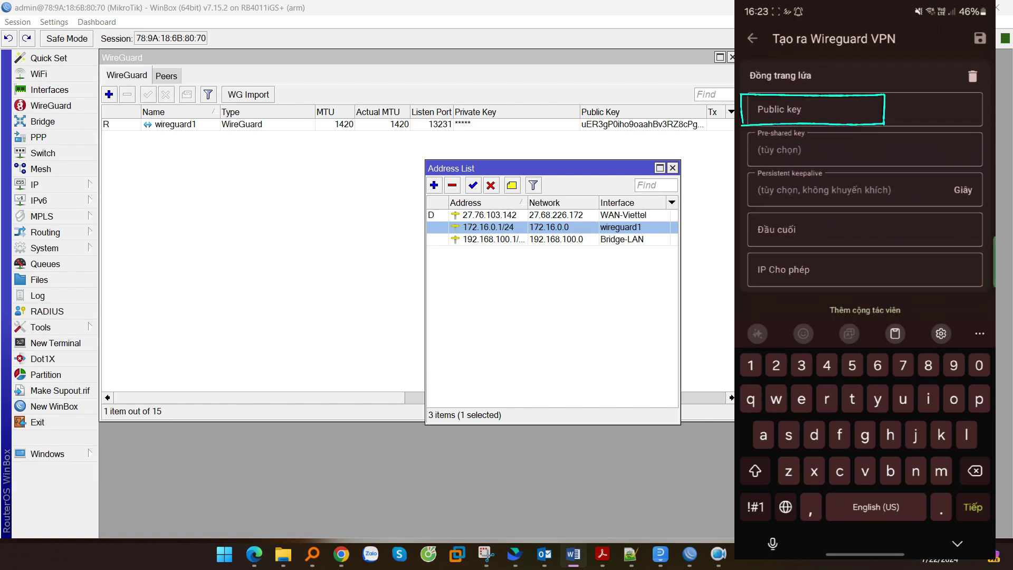
pyautogui.click(827, 103)
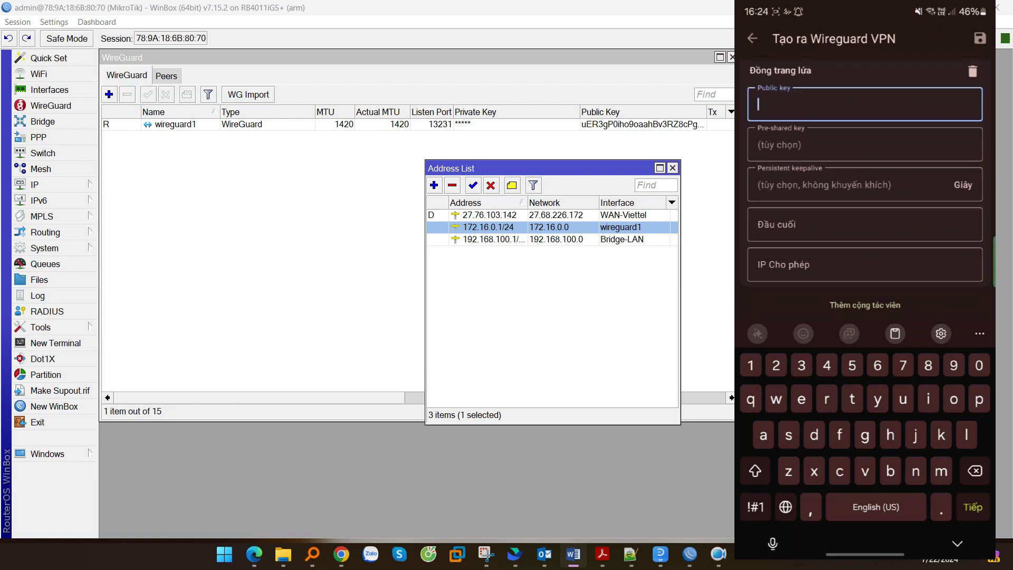
pyautogui.click(770, 80)
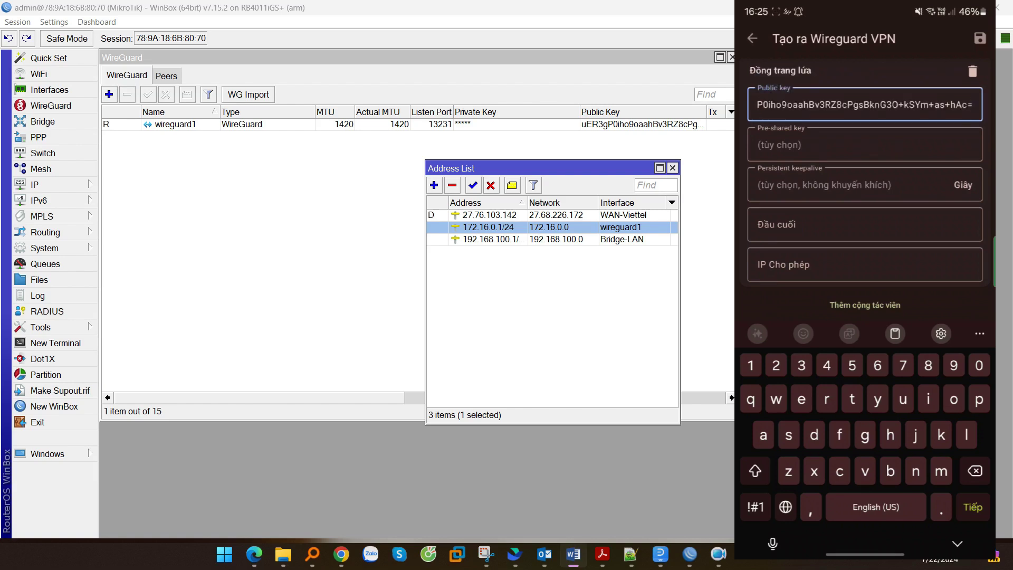
pyautogui.click(865, 224)
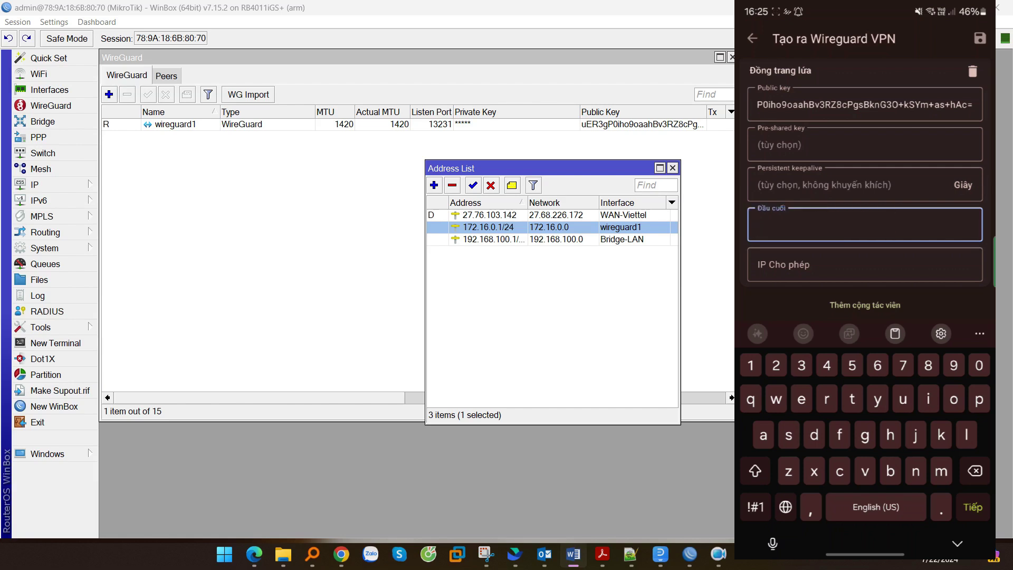
pyautogui.write('27.72.103.142')
pyautogui.click(755, 507)
pyautogui.write(':')
pyautogui.click(756, 504)
pyautogui.write('13231')
# - Set the peer's allowed IPs to 0.0.0.0/0 and save the test tunnel
pyautogui.click(832, 260)
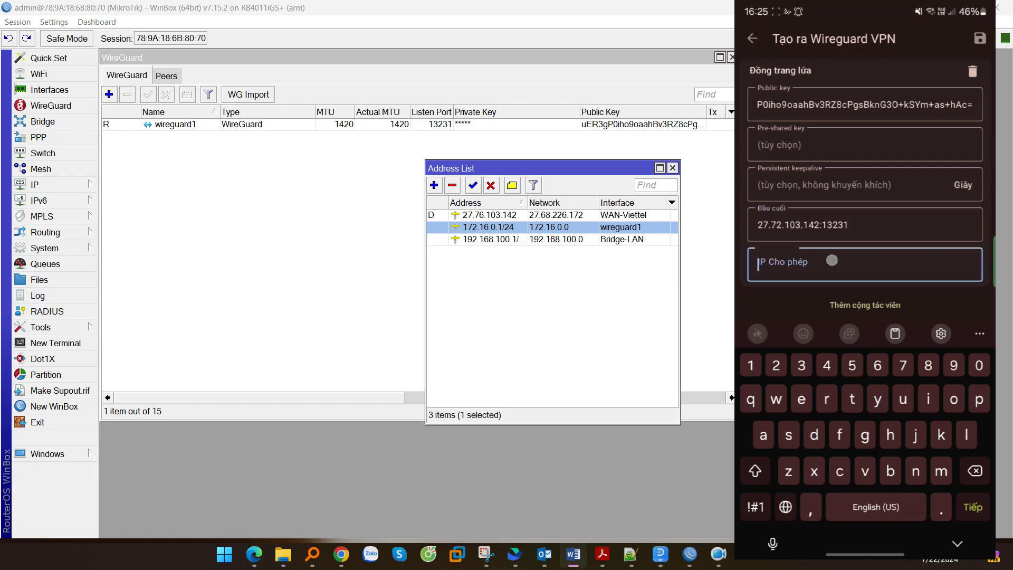
pyautogui.write('0.0')
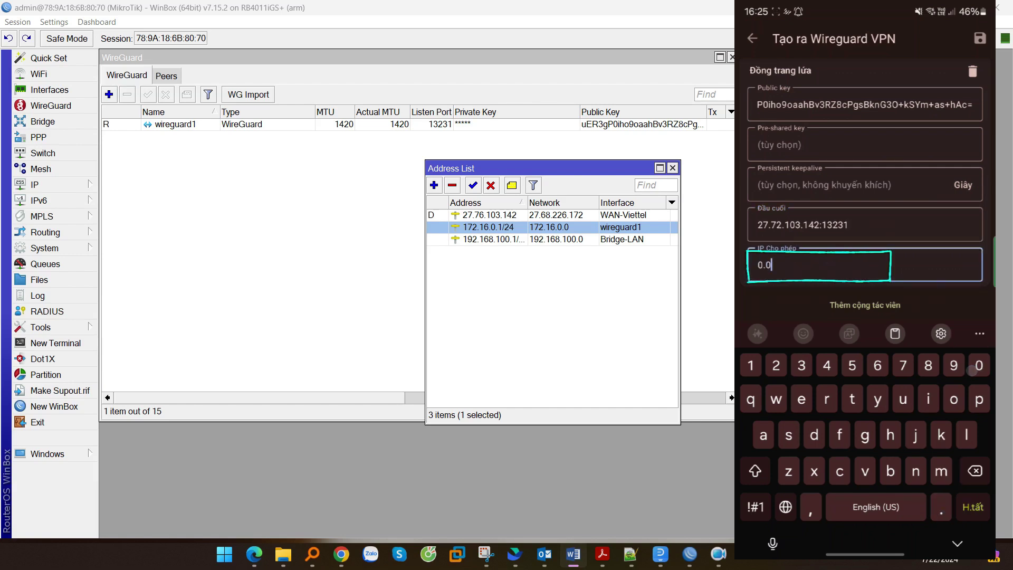
pyautogui.write('.0.0')
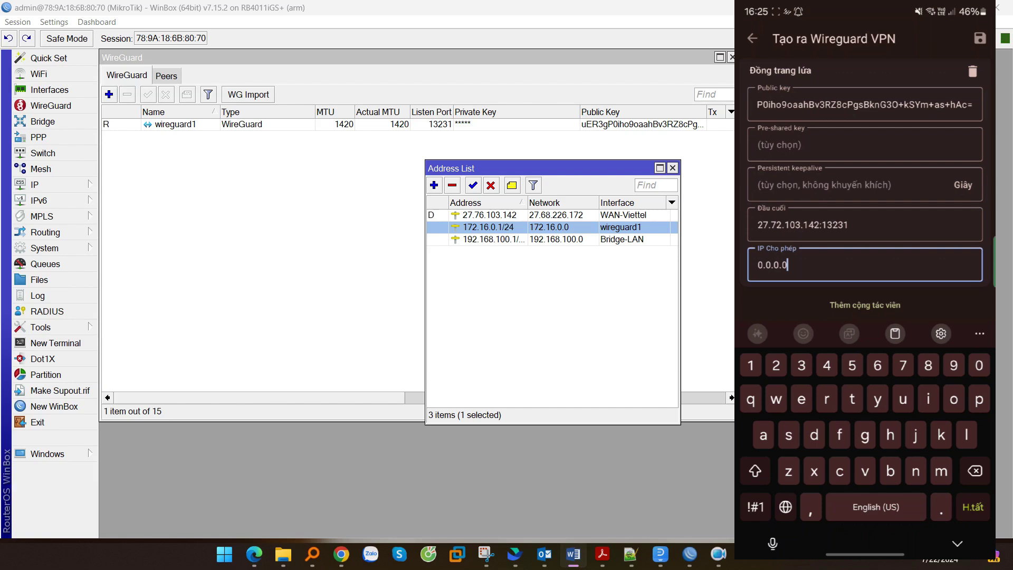
pyautogui.write('/0')
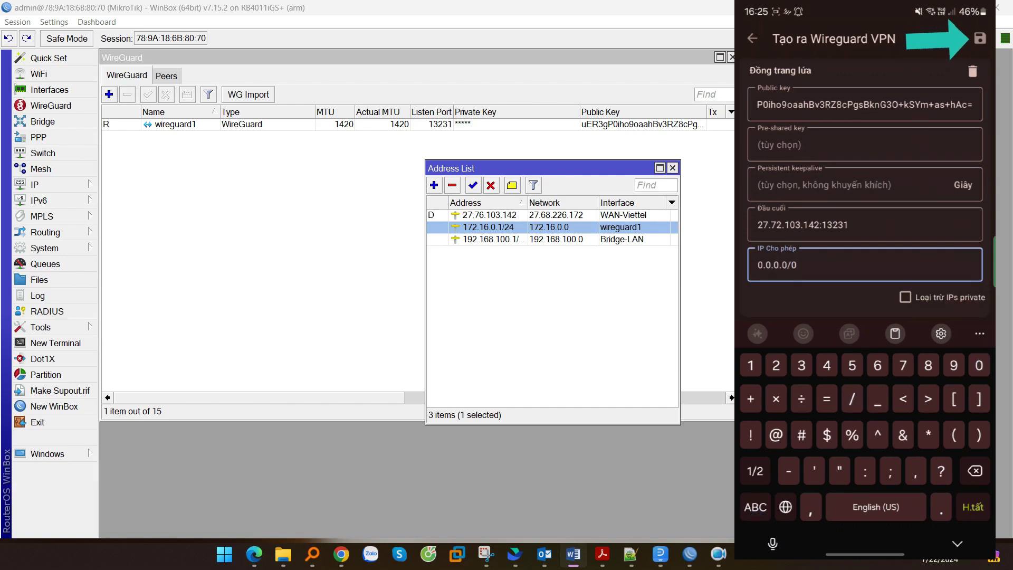
pyautogui.click(979, 38)
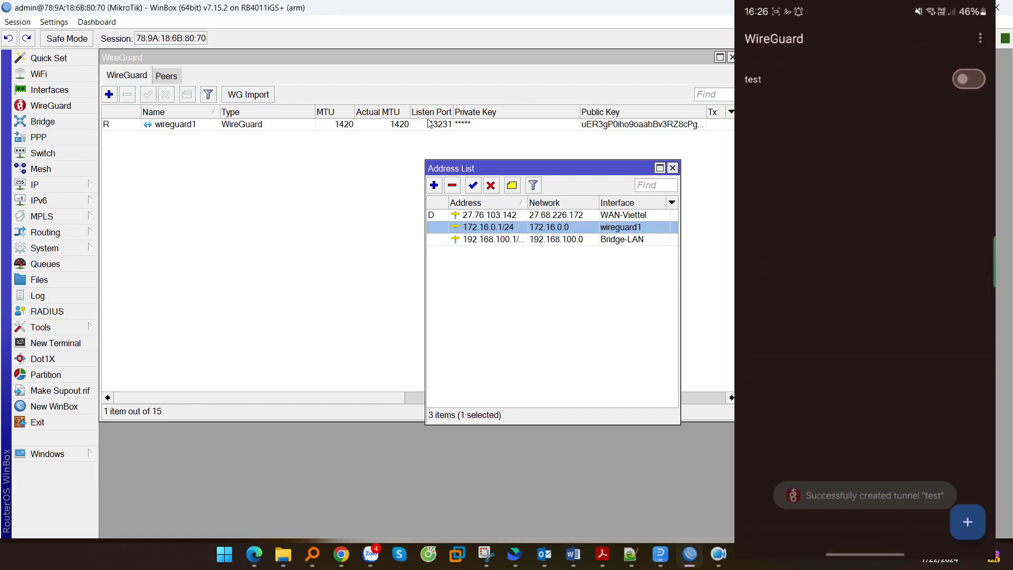
pyautogui.click(170, 159)
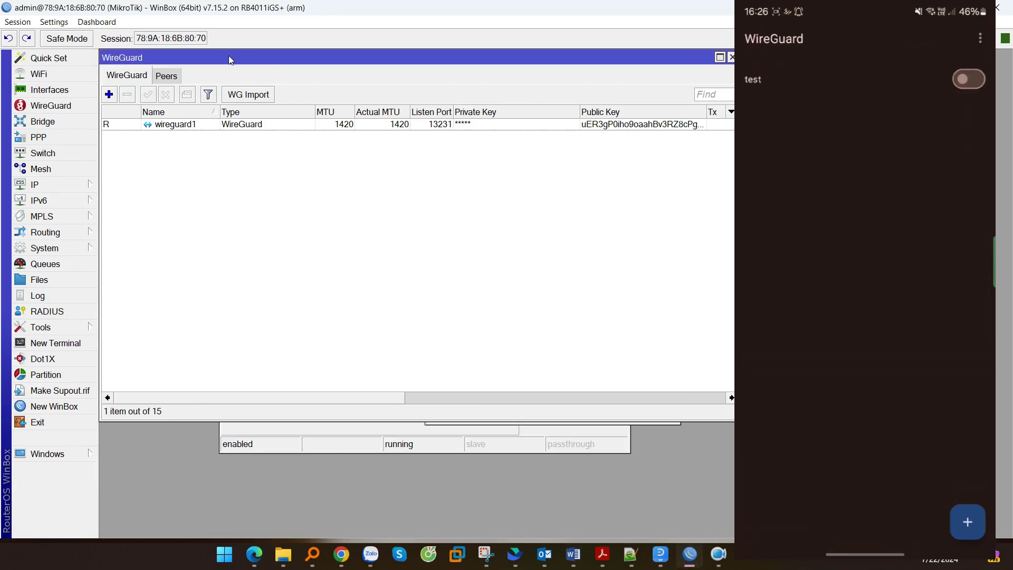
# - Add a peer named Android on wireguard1 with the phone's pasted public key
pyautogui.click(167, 76)
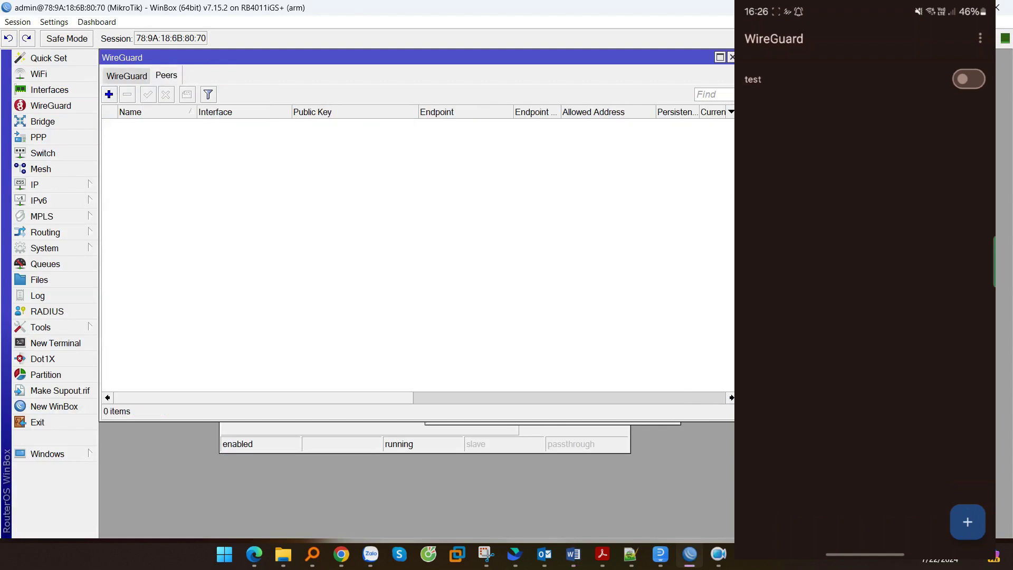
pyautogui.click(109, 94)
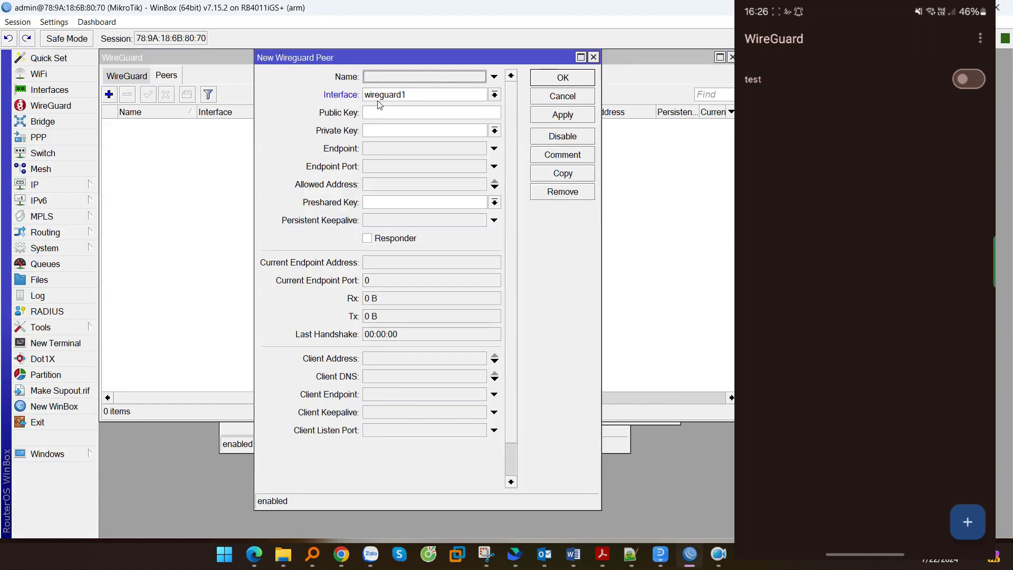
pyautogui.click(405, 83)
pyautogui.write('Android')
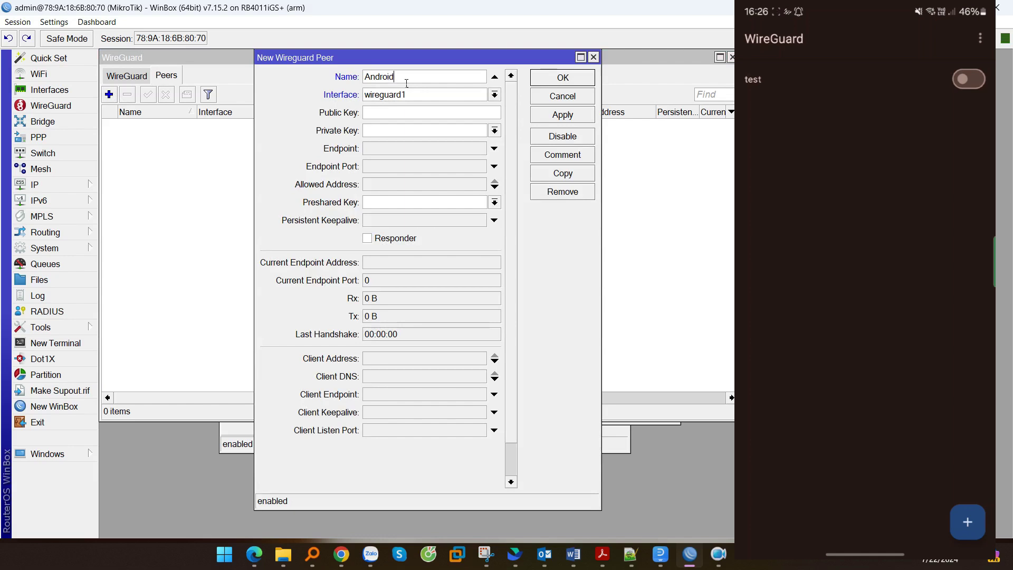
pyautogui.click(416, 99)
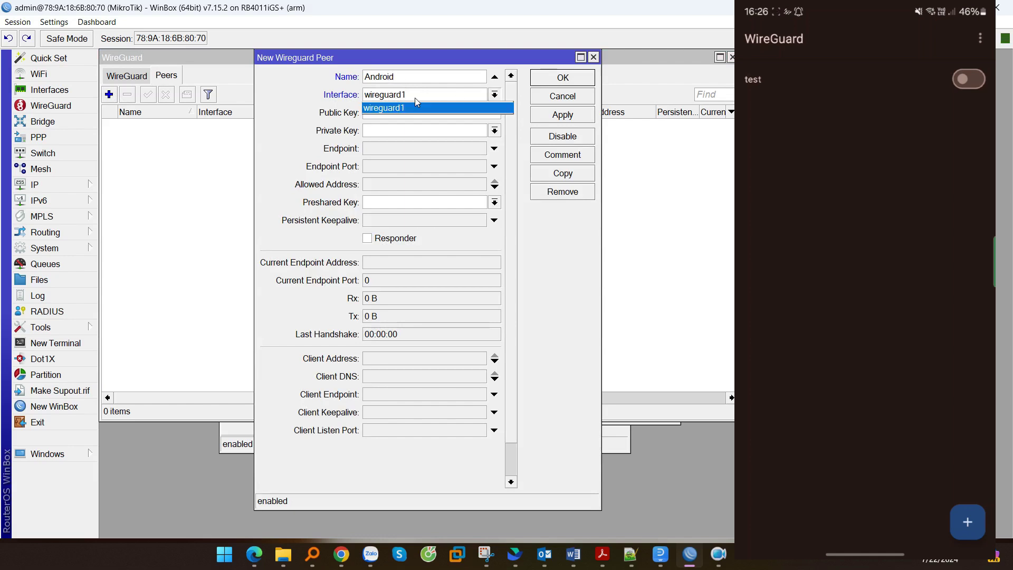
pyautogui.click(404, 108)
pyautogui.click(386, 114)
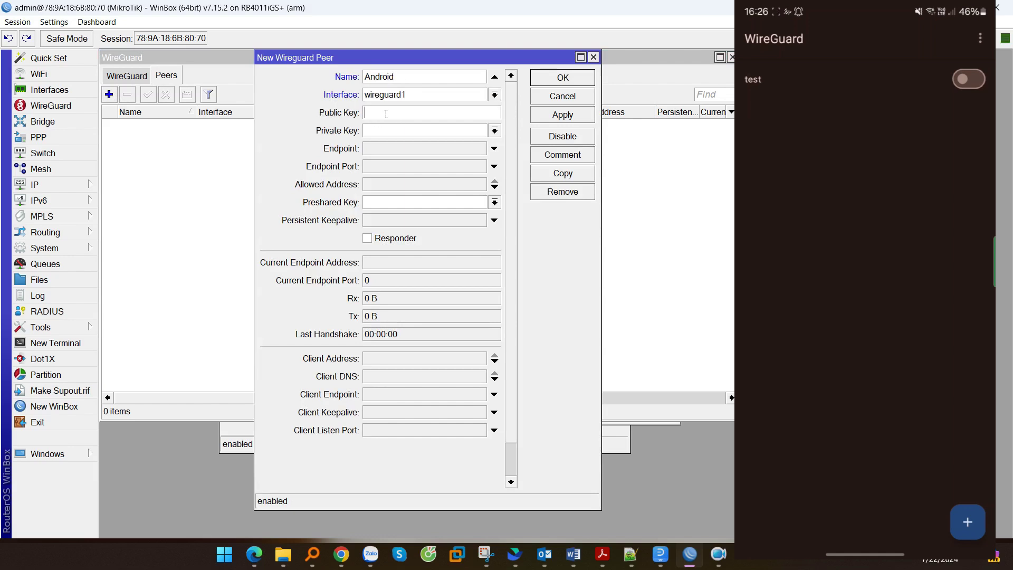
pyautogui.hotkey('ctrl', 'v')
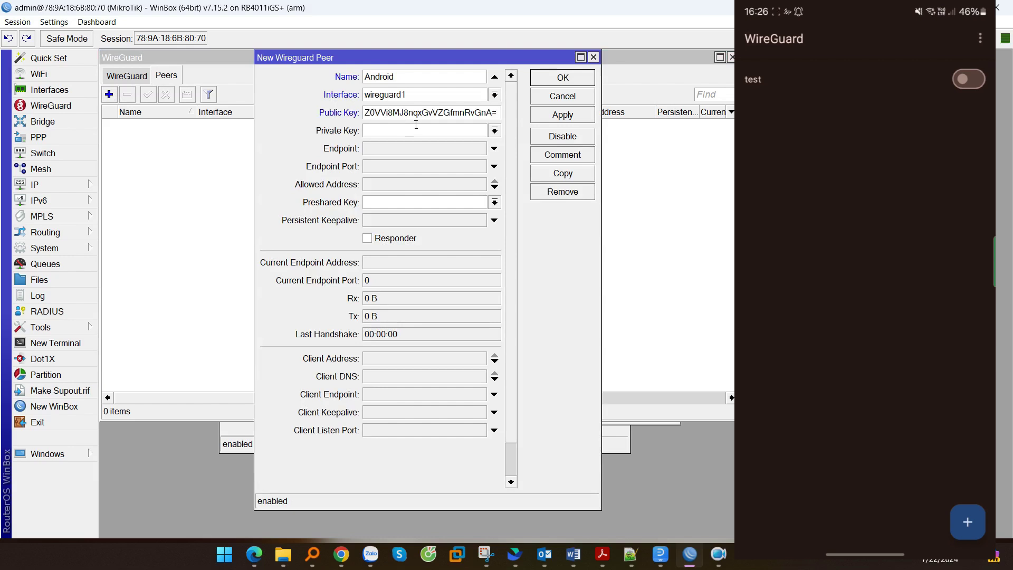
pyautogui.moveTo(447, 113); pyautogui.dragTo(498, 114)
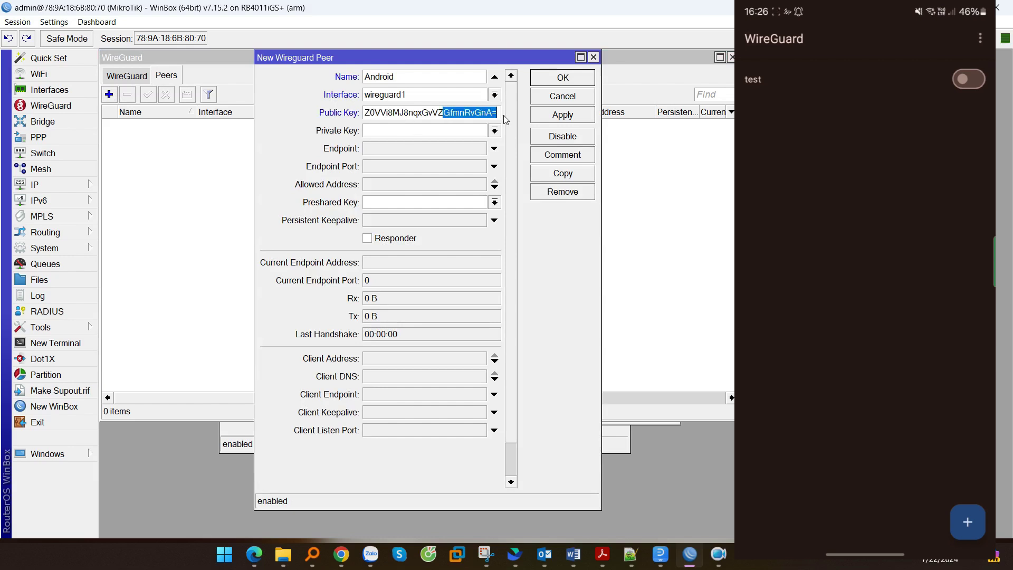
# - Give the Android peer allowed address 172.16.0.2/32, apply and close
pyautogui.click(395, 189)
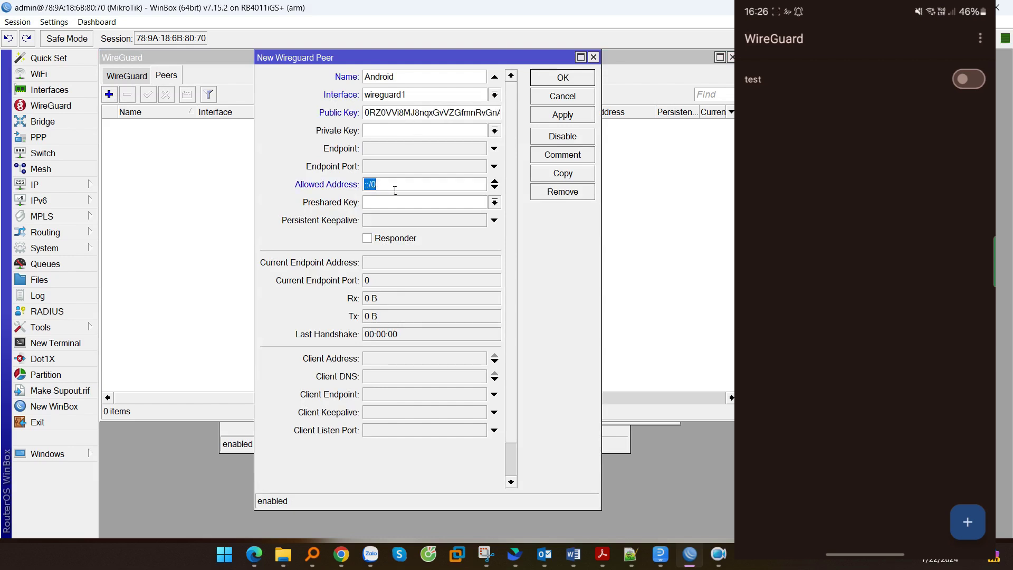
pyautogui.write('172.17')
pyautogui.press('BackSpace')
pyautogui.write('6.0.2/32')
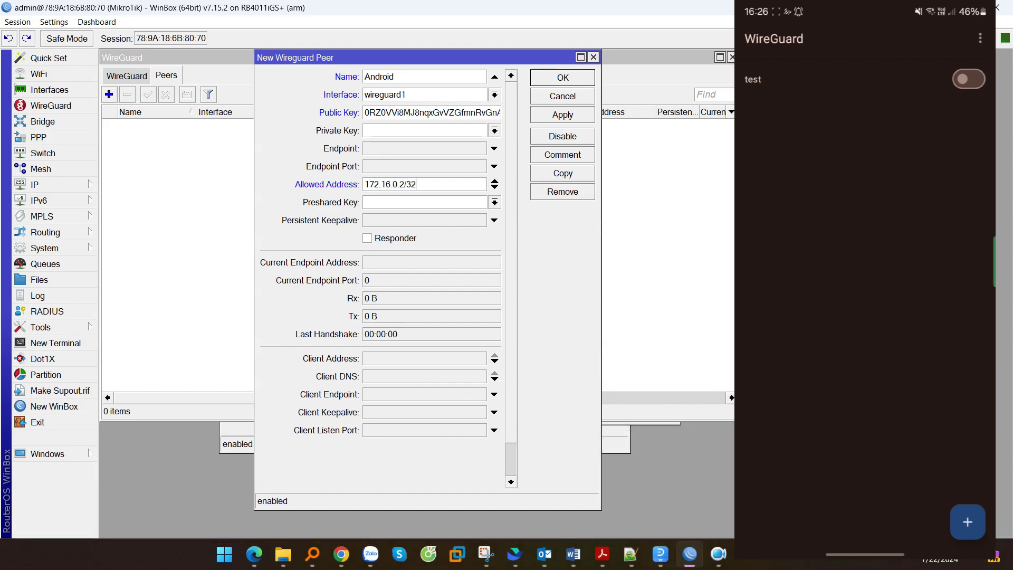
pyautogui.click(564, 115)
pyautogui.click(562, 79)
pyautogui.click(264, 129)
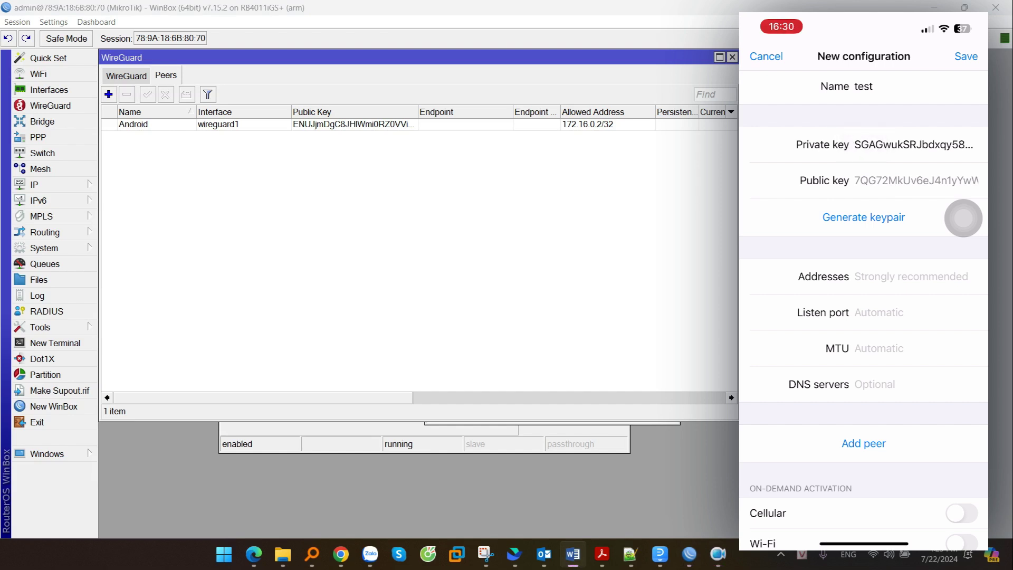
# - Enter 172.16.0.3 as the tunnel address and add an empty peer section
pyautogui.click(897, 276)
pyautogui.write('1')
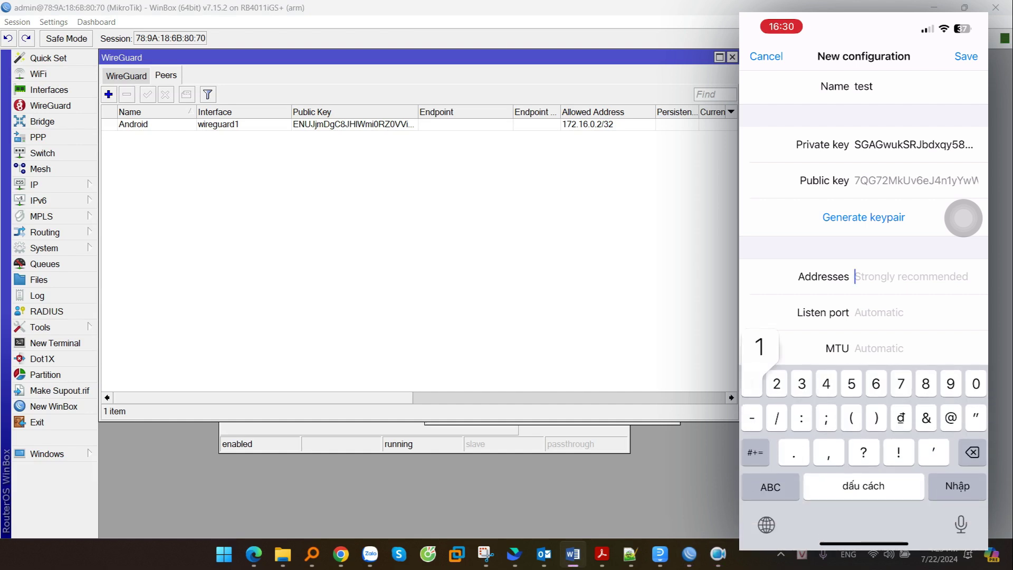
pyautogui.write('72.')
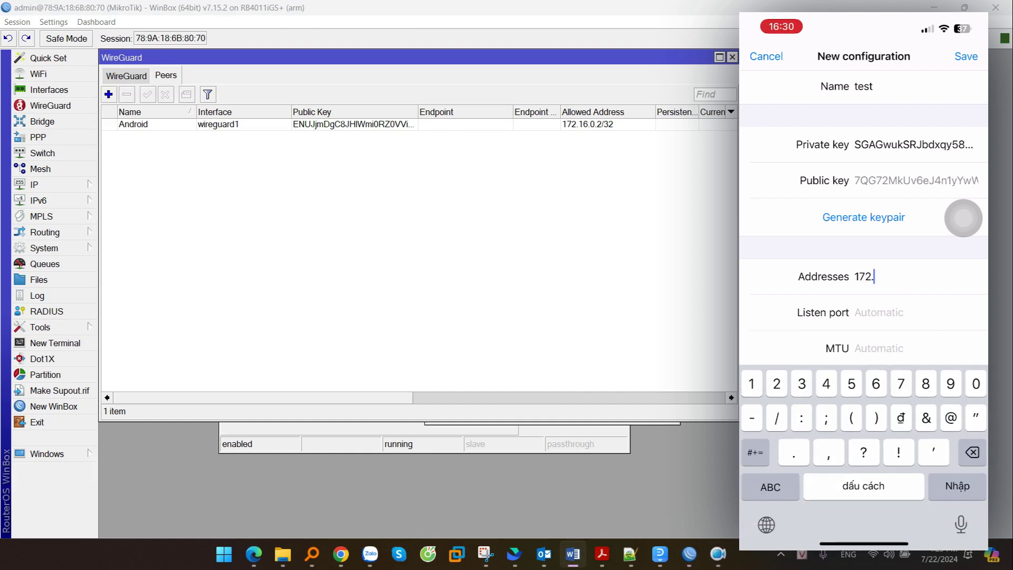
pyautogui.write('16.0.3')
pyautogui.scroll(-3, 863, 211)
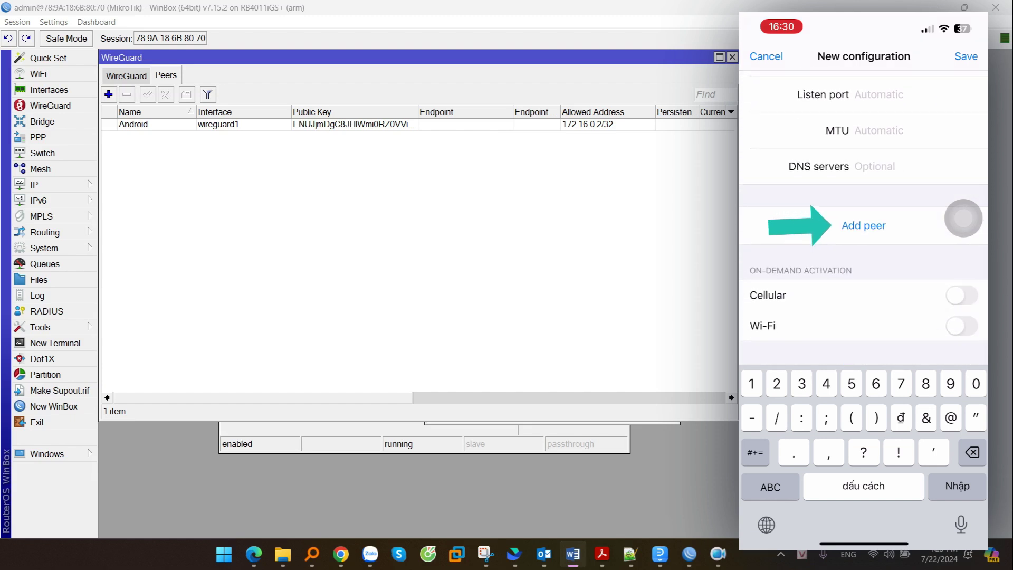
pyautogui.click(863, 225)
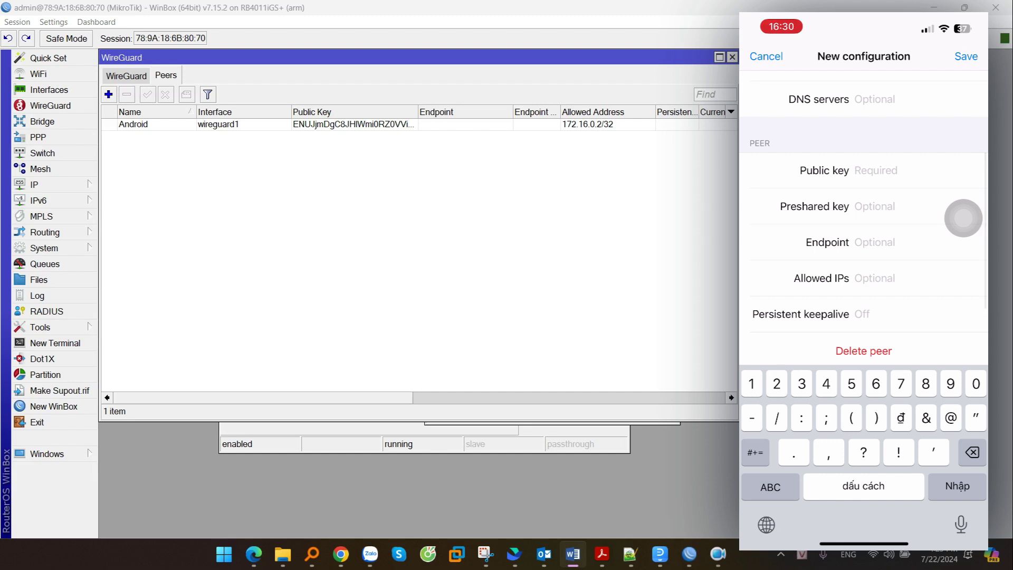
pyautogui.click(963, 218)
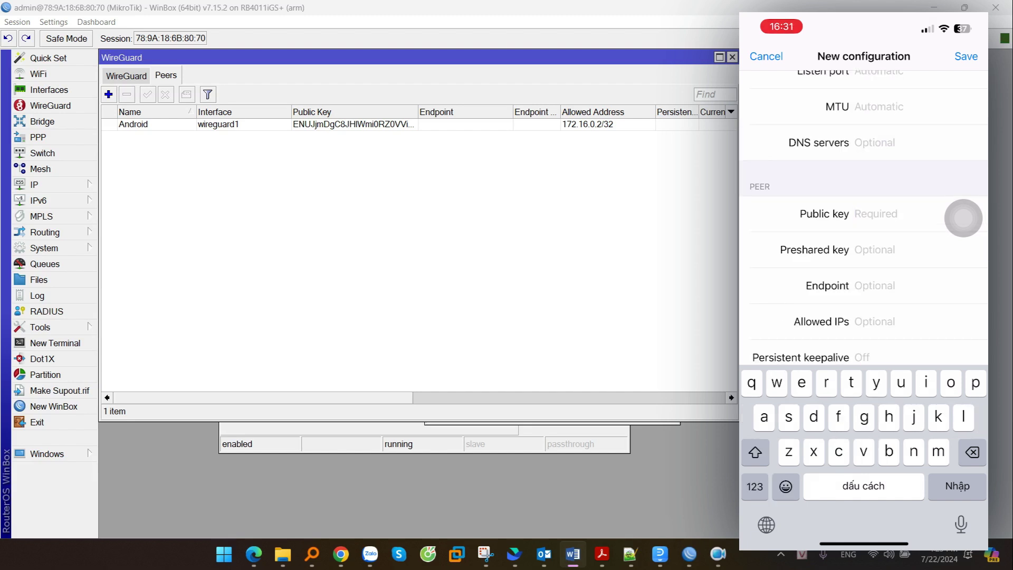
pyautogui.click(855, 214)
pyautogui.click(848, 181)
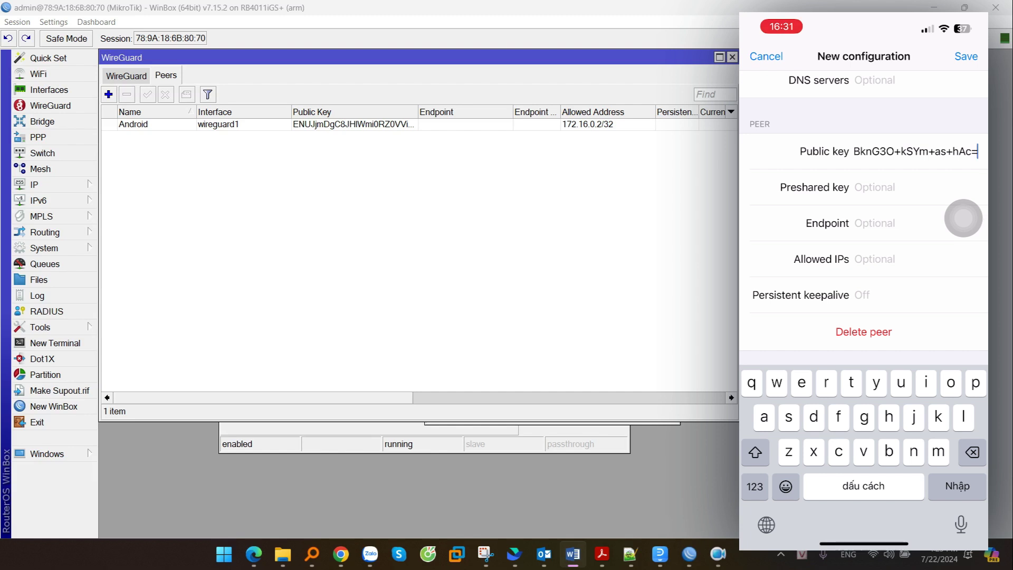
pyautogui.click(963, 218)
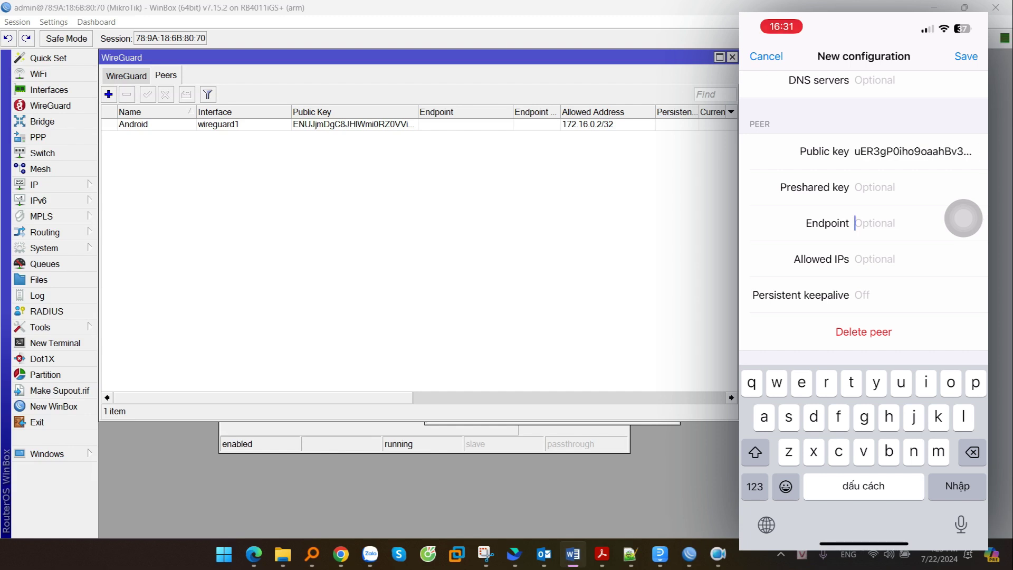
pyautogui.write('27.72.103.')
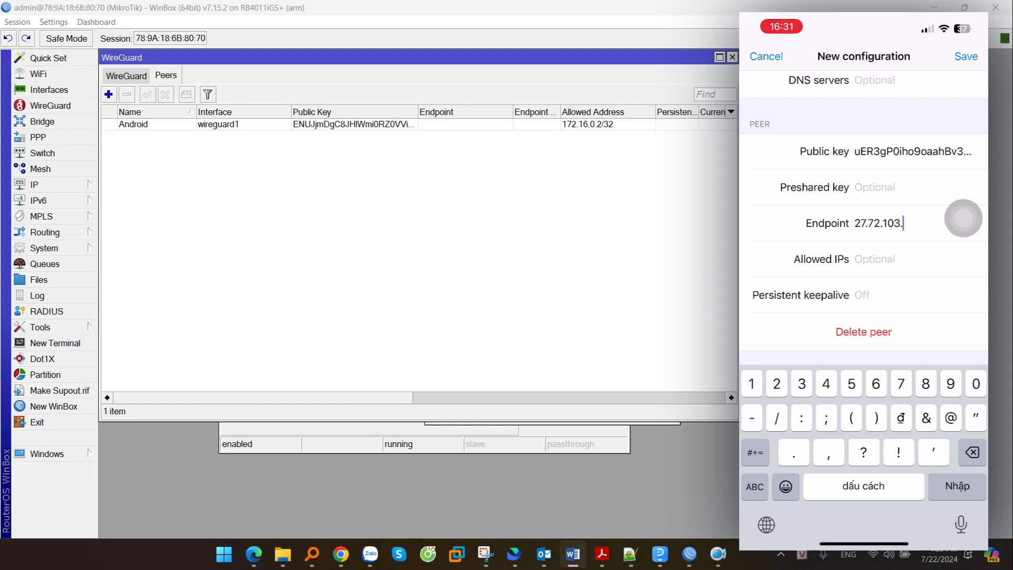
pyautogui.write('14')
pyautogui.write('2')
pyautogui.scroll(-1, 863, 220)
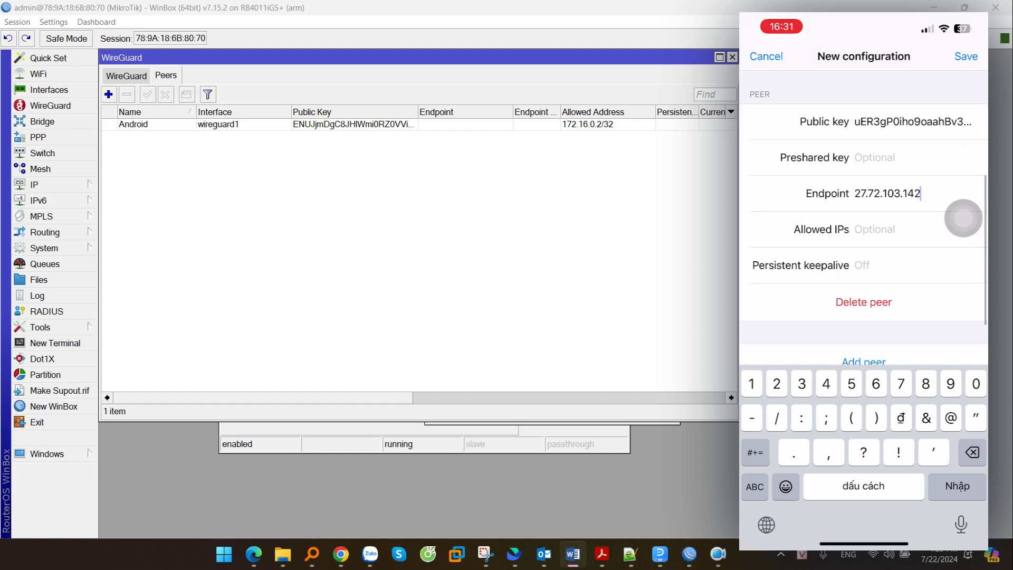
pyautogui.write(':13231')
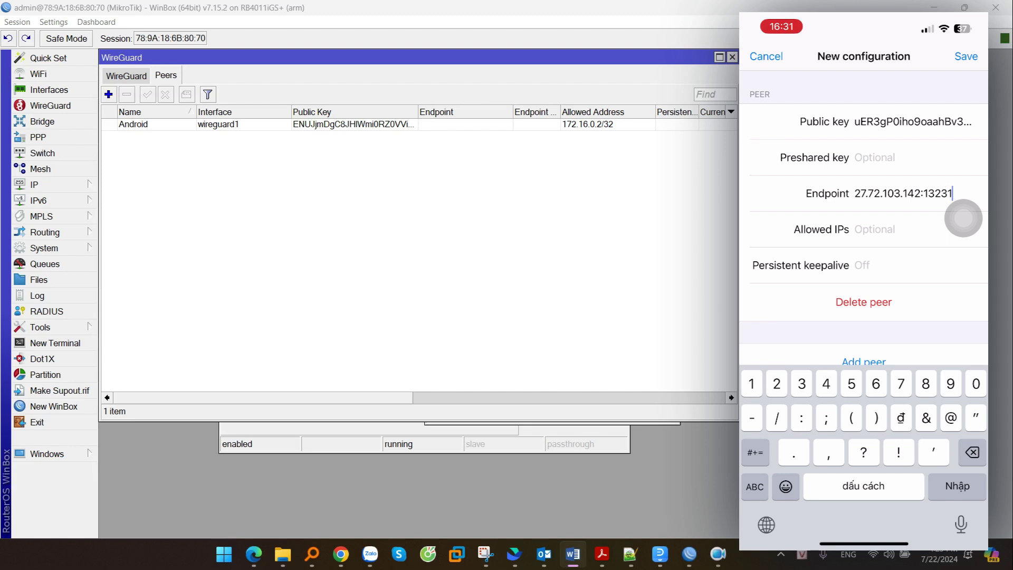
# - Set allowed IPs to 0.0.0.0/0, save the tunnel and allow the VPN configuration
pyautogui.click(876, 229)
pyautogui.write('0.0')
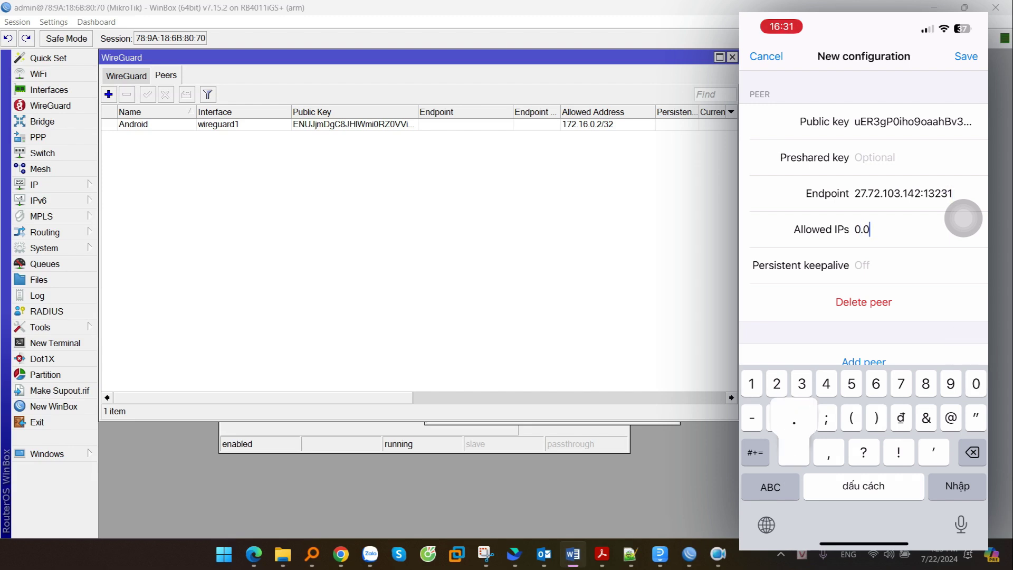
pyautogui.write('.0.0/0')
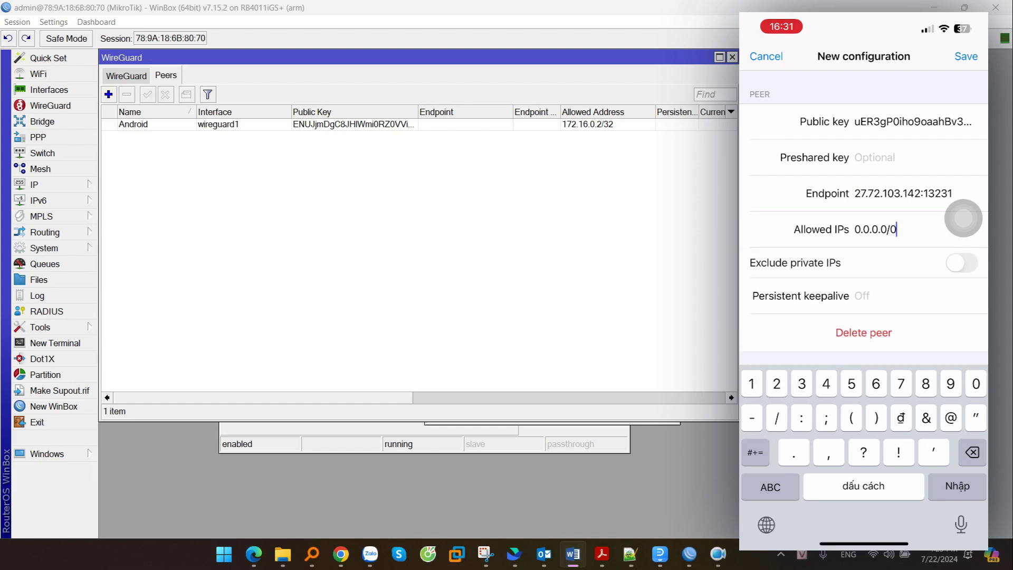
pyautogui.click(966, 56)
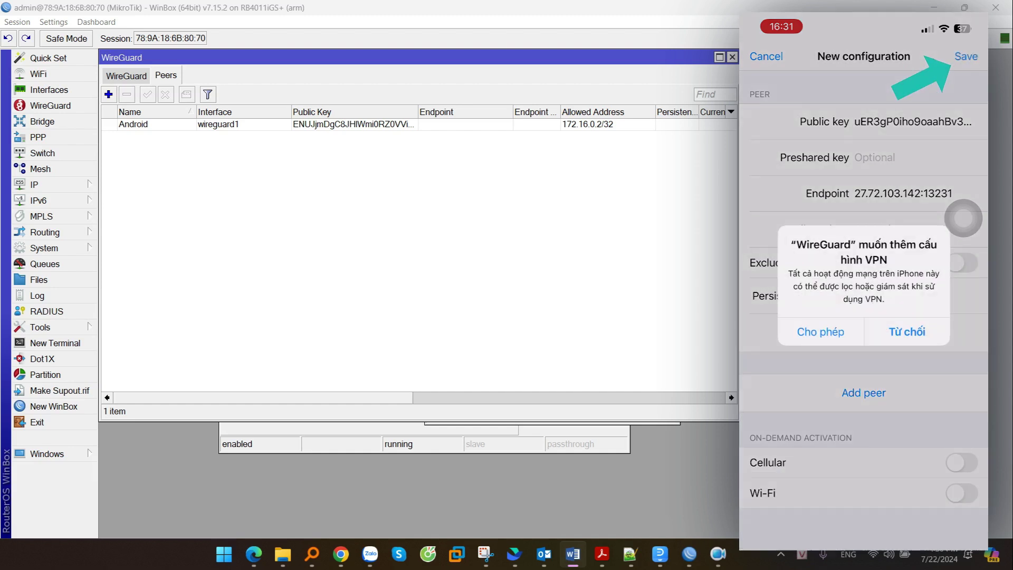
pyautogui.click(820, 332)
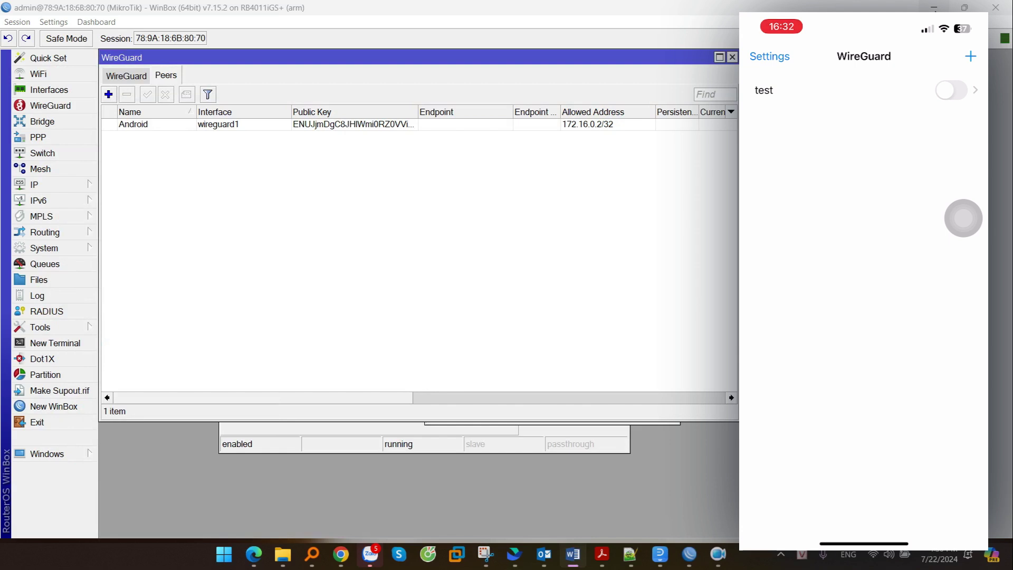
# - Add a peer named Iphone on wireguard1 with the iPhone's pasted public key
pyautogui.click(108, 94)
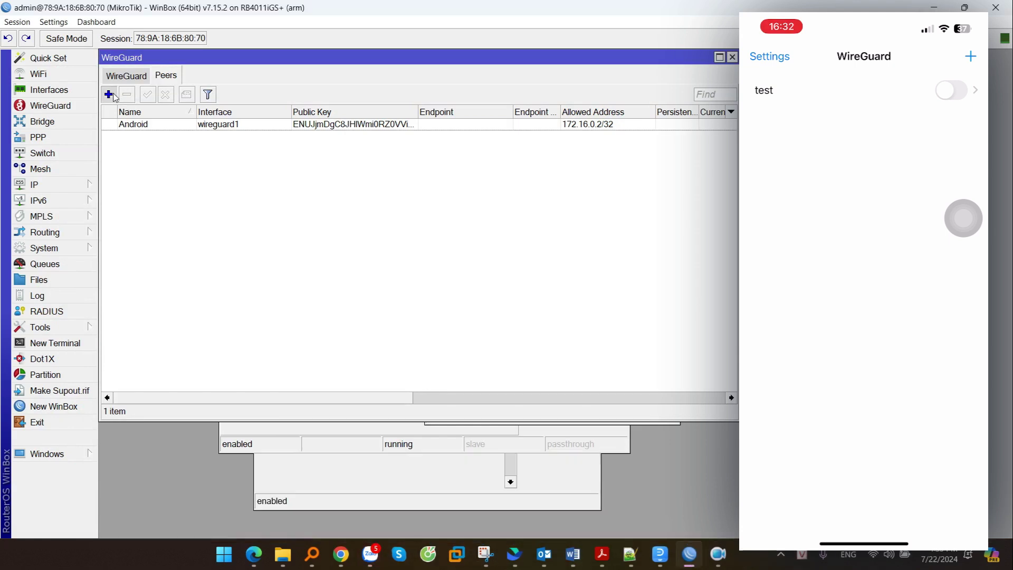
pyautogui.click(404, 80)
pyautogui.write('Iphone')
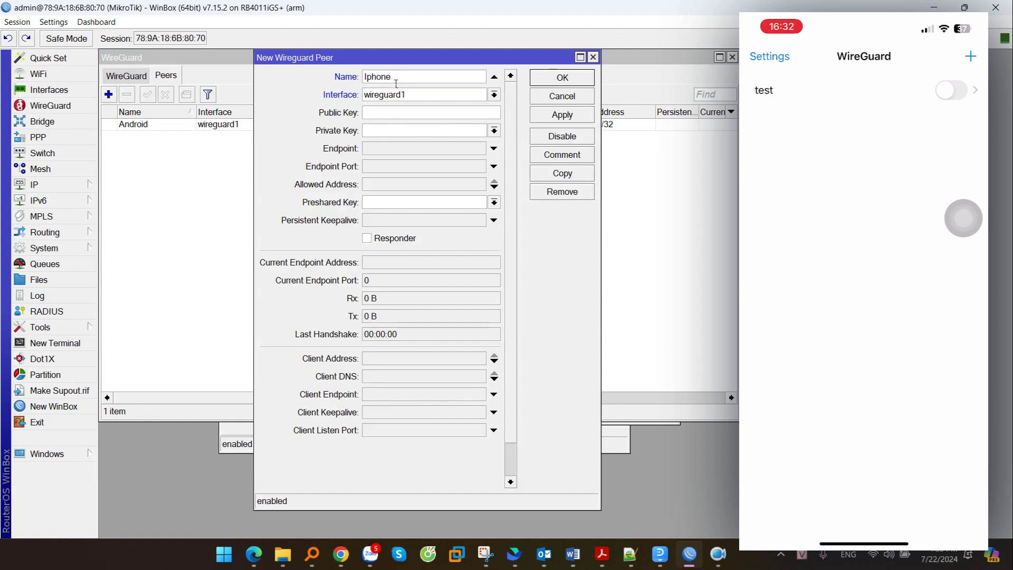
pyautogui.click(402, 99)
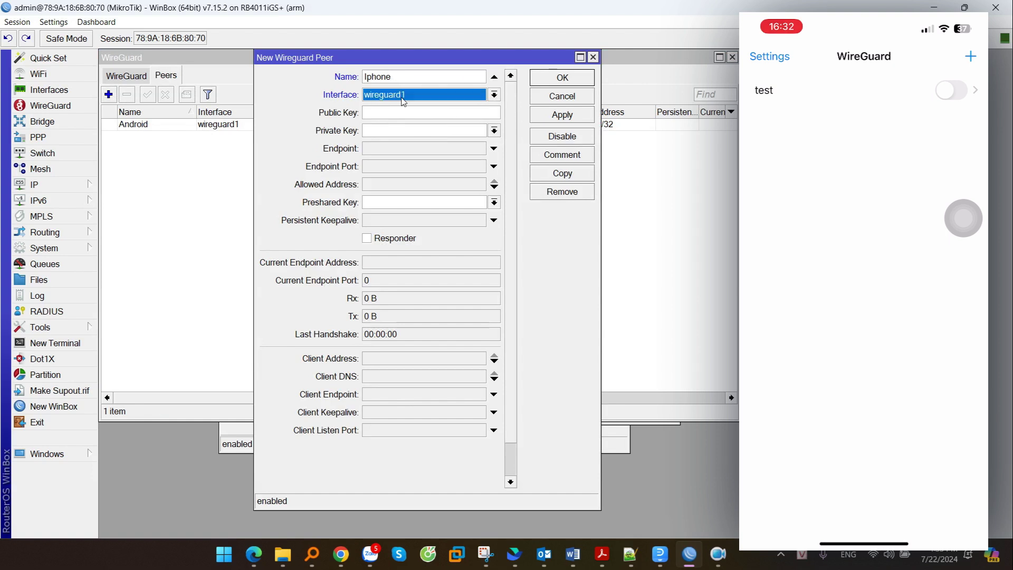
pyautogui.hotkey('shift', 'Tab')
pyautogui.click(377, 113)
pyautogui.hotkey('ctrl', 'v')
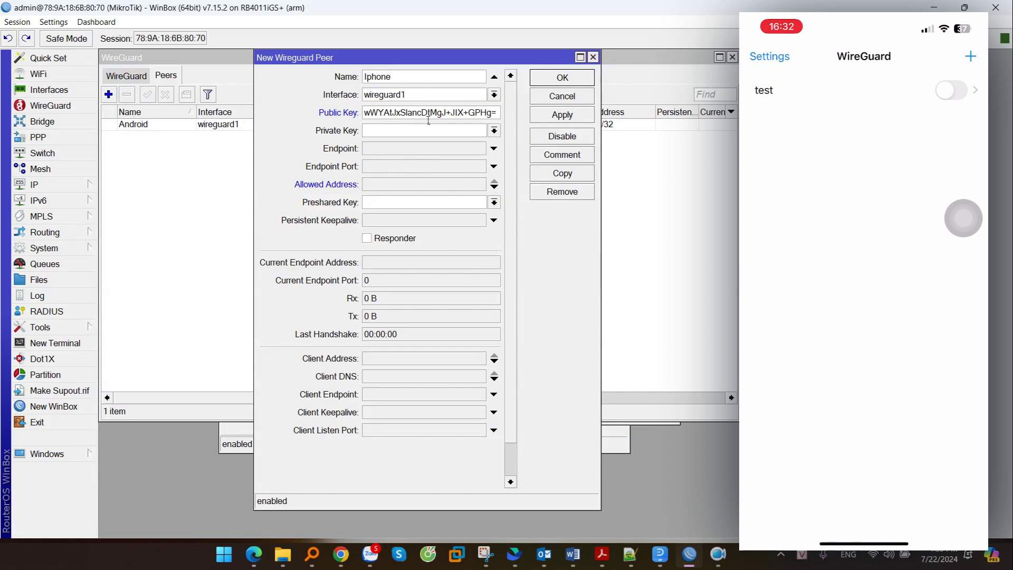
# - Give the Iphone peer allowed address 172.16.0.3/24 and apply it
pyautogui.hotkey('ctrl', 'a')
pyautogui.press('Home')
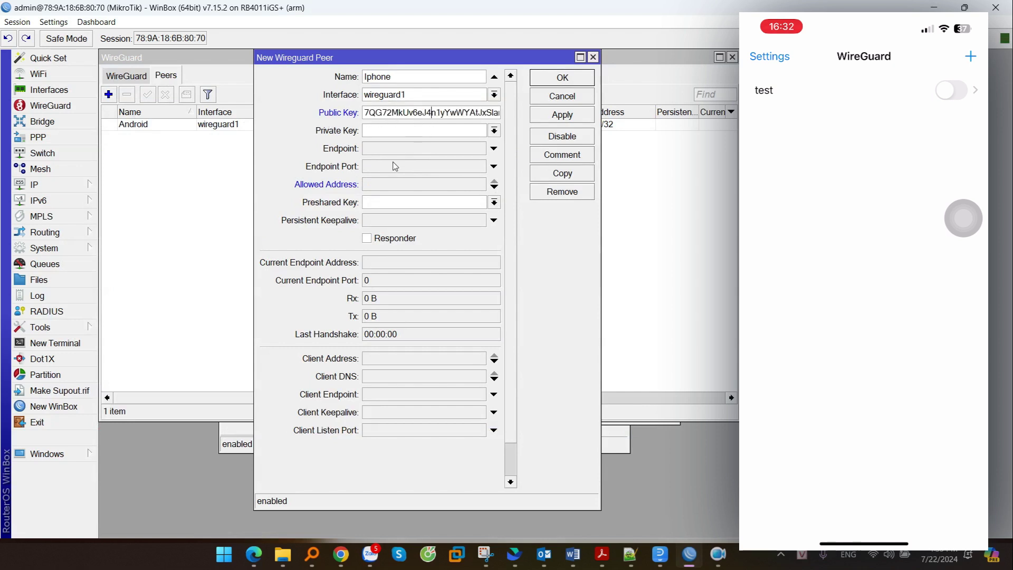
pyautogui.write('172.16.0.3/24')
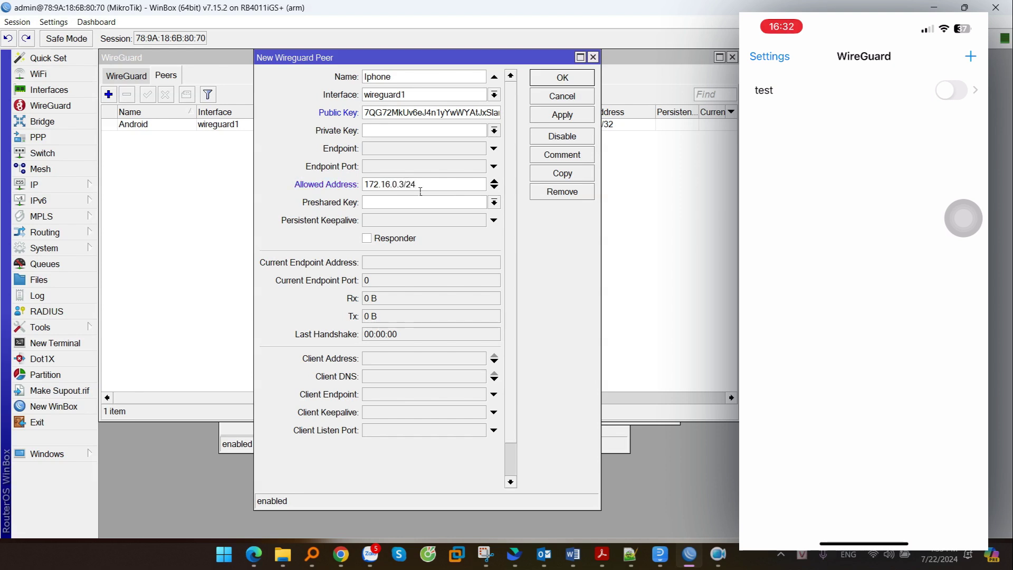
pyautogui.click(562, 115)
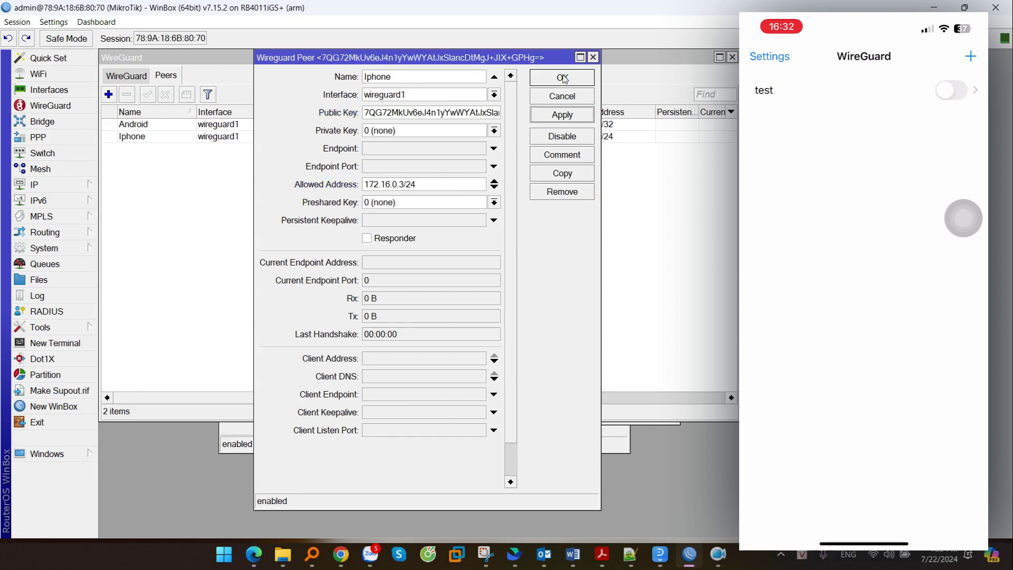
pyautogui.click(563, 78)
pyautogui.click(398, 139)
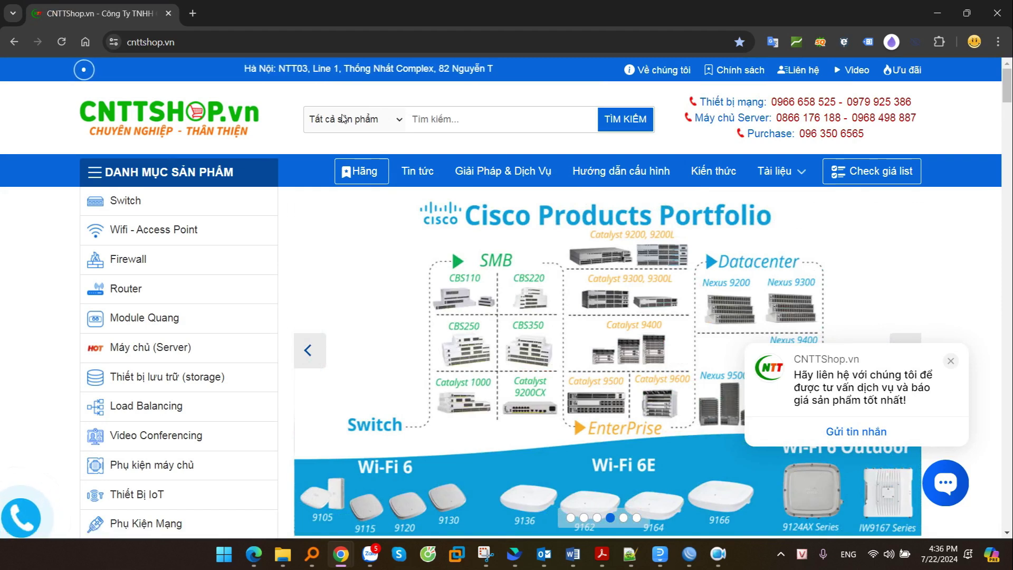
# - Go to the installation page on wireguard.com in a new Chrome tab
pyautogui.click(192, 14)
pyautogui.write('wire')
pyautogui.write('guard.')
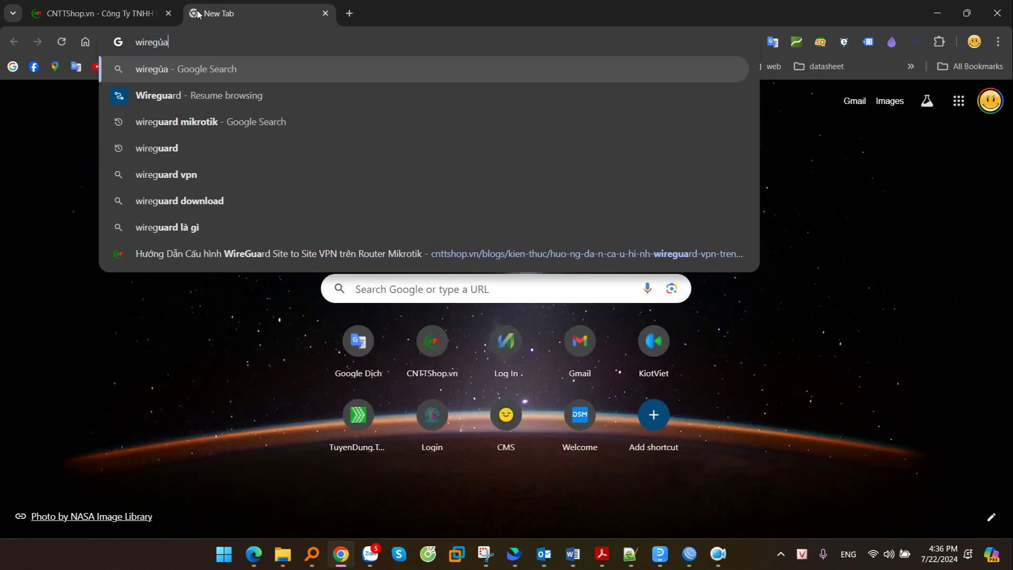
pyautogui.write('com')
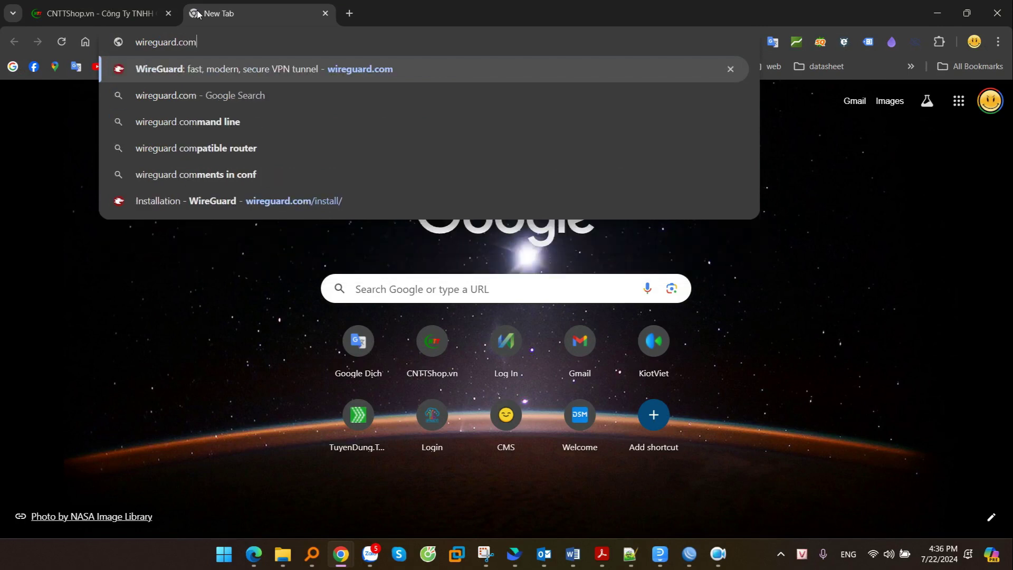
pyautogui.press('Return')
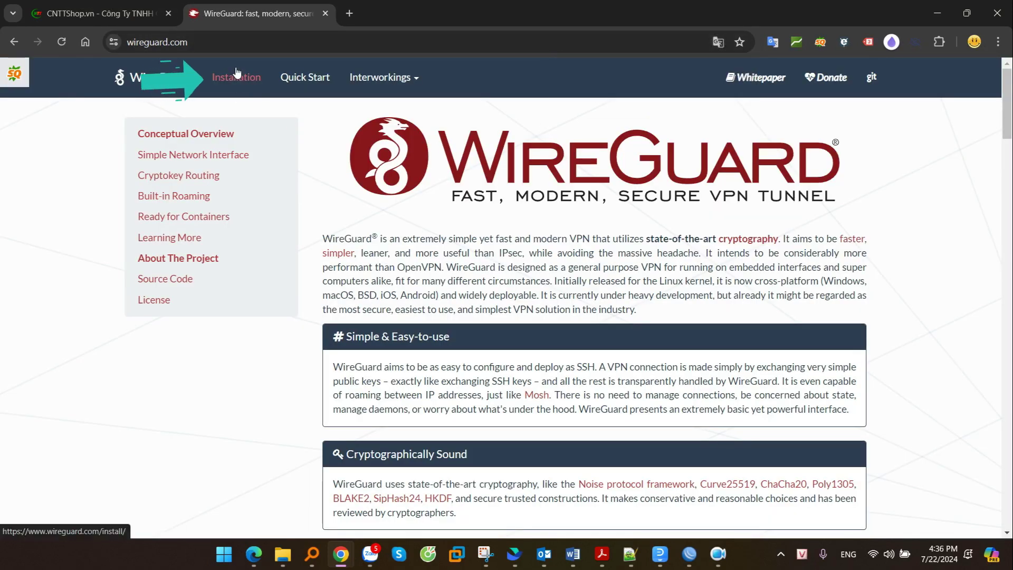
pyautogui.click(236, 84)
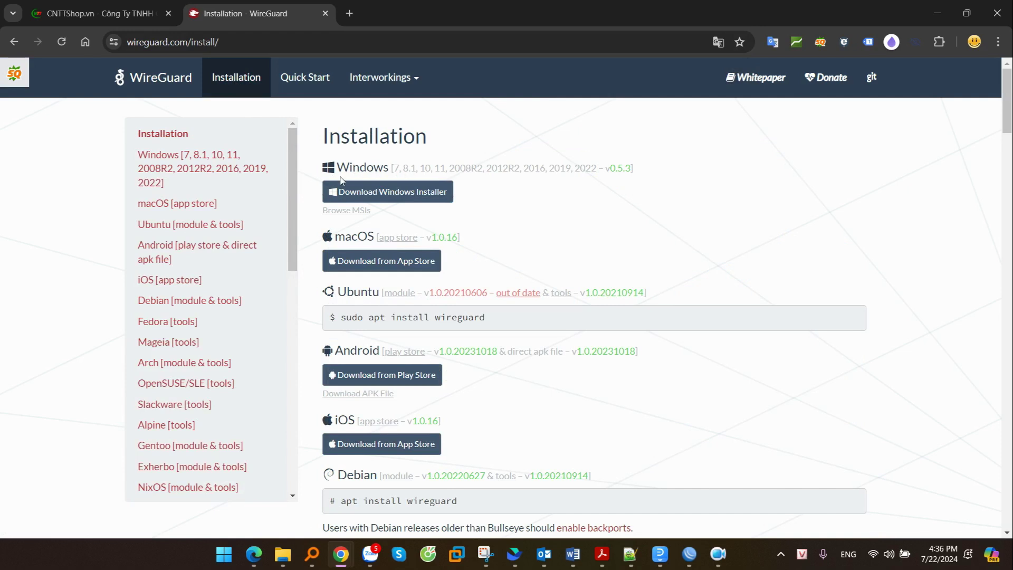
# - Download wireguard-installer.exe for Windows and run it
pyautogui.click(393, 193)
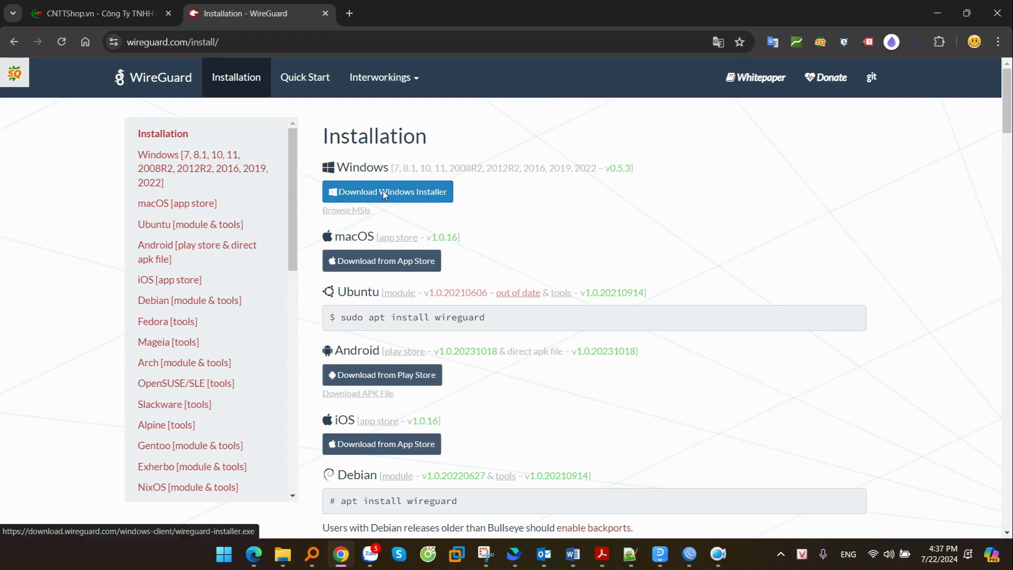
pyautogui.click(920, 525)
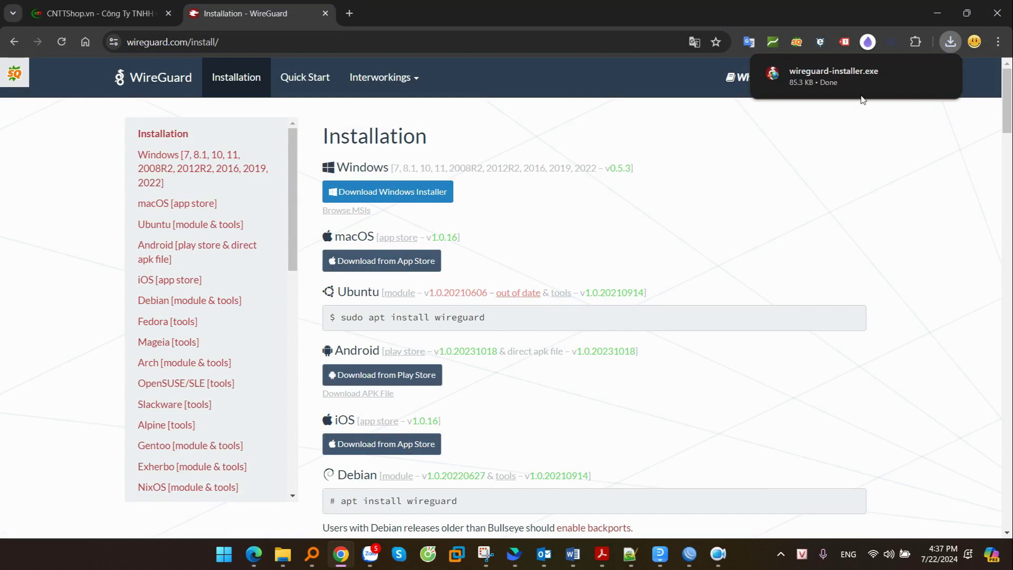
pyautogui.moveTo(833, 79)
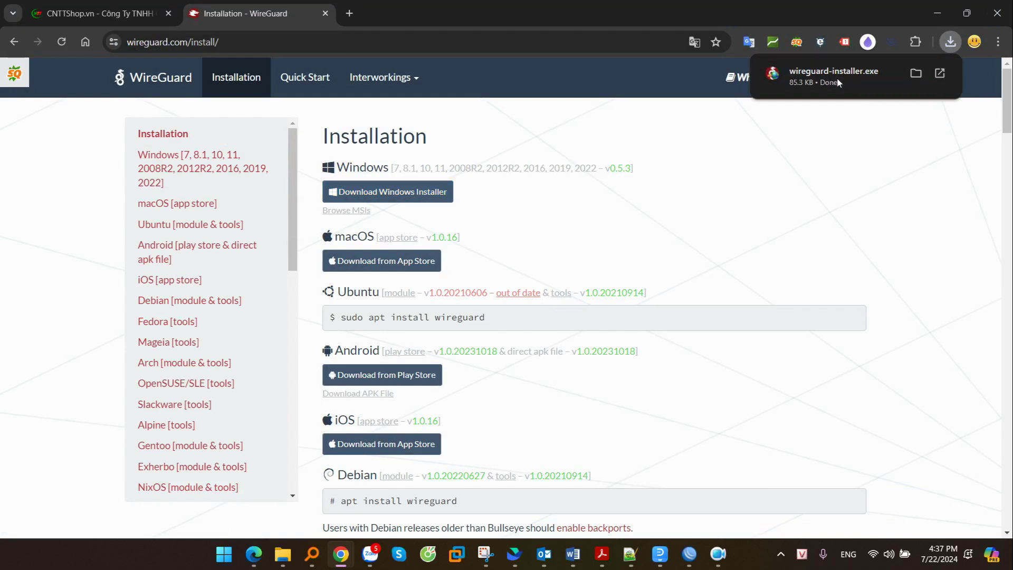
pyautogui.click(836, 77)
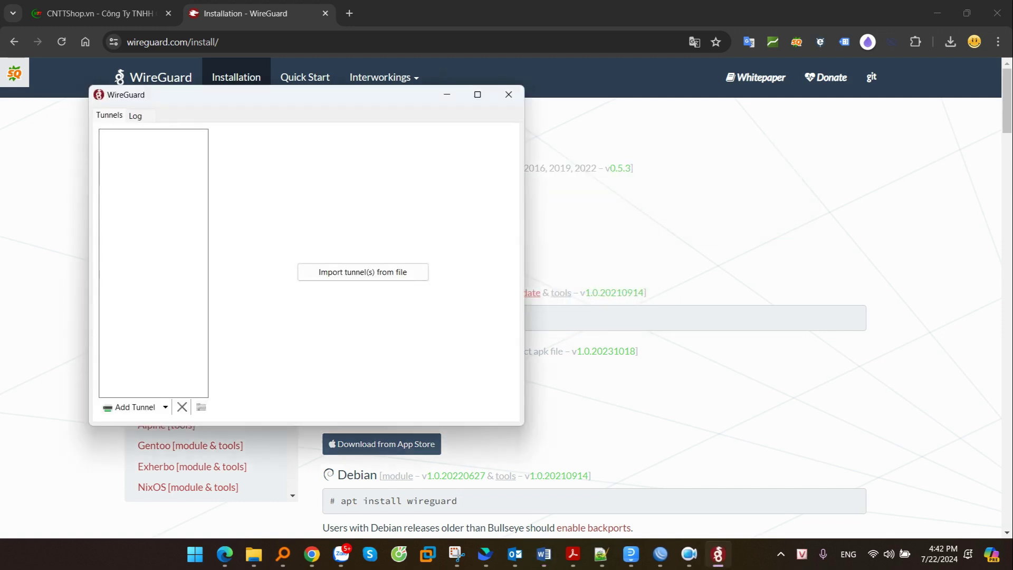
# - Create an empty tunnel named Test in WireGuard for Windows
pyautogui.moveTo(378, 104); pyautogui.dragTo(820, 110)
pyautogui.click(688, 557)
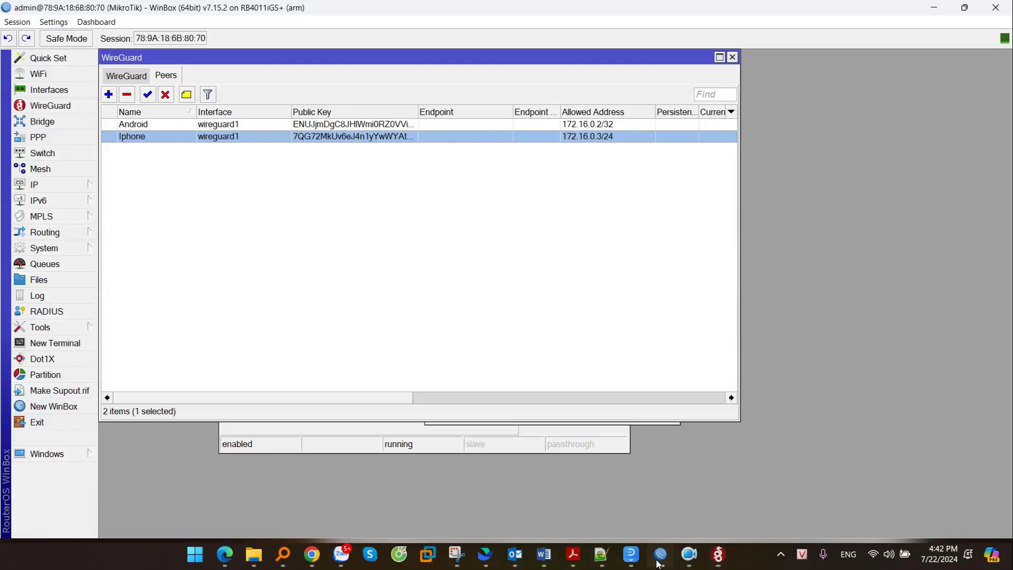
pyautogui.click(717, 555)
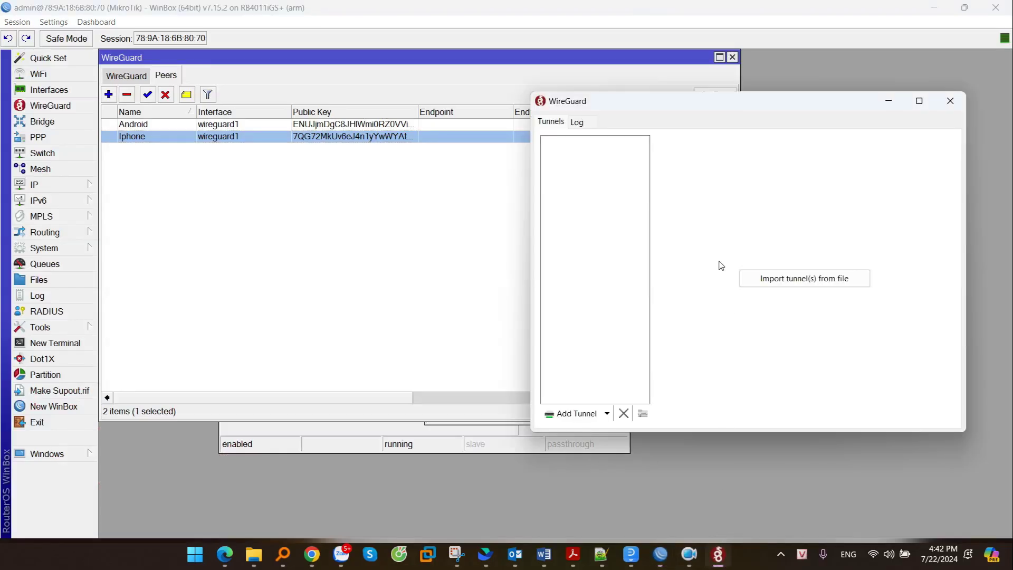
pyautogui.click(607, 414)
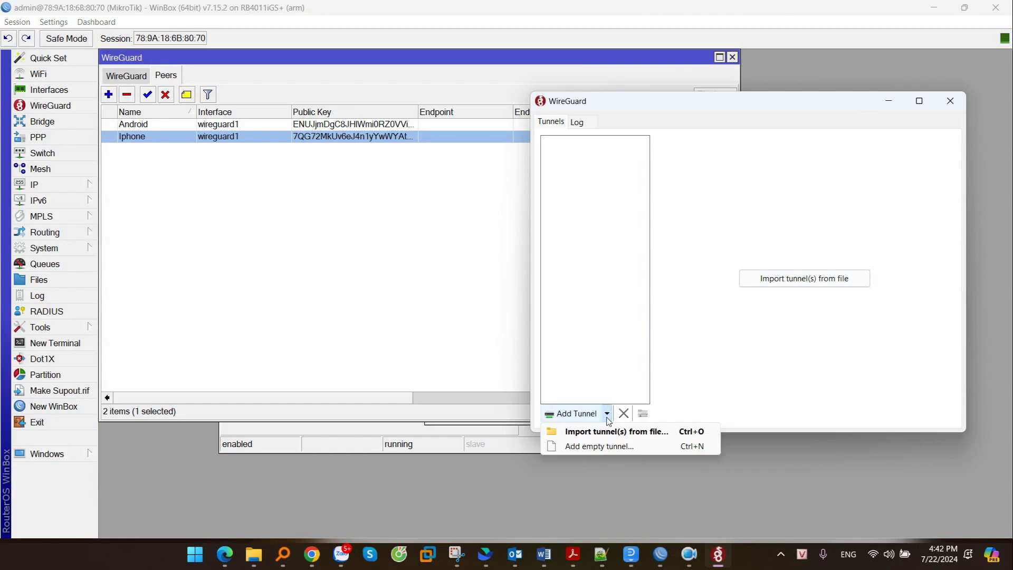
pyautogui.click(618, 446)
pyautogui.write('Test')
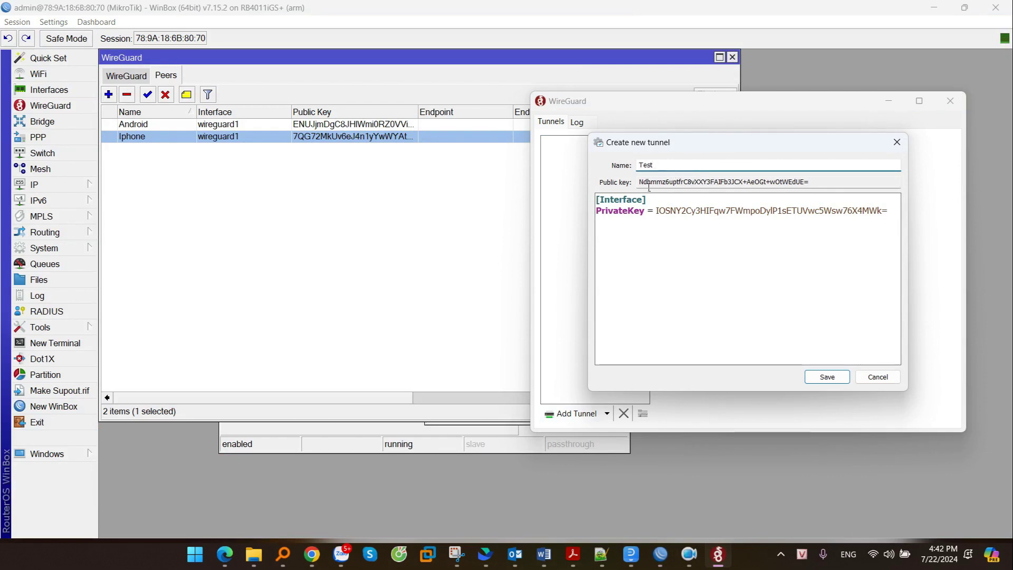
# - Copy the Test tunnel's public key and place the cursor after the PrivateKey line
pyautogui.moveTo(638, 182); pyautogui.dragTo(830, 188)
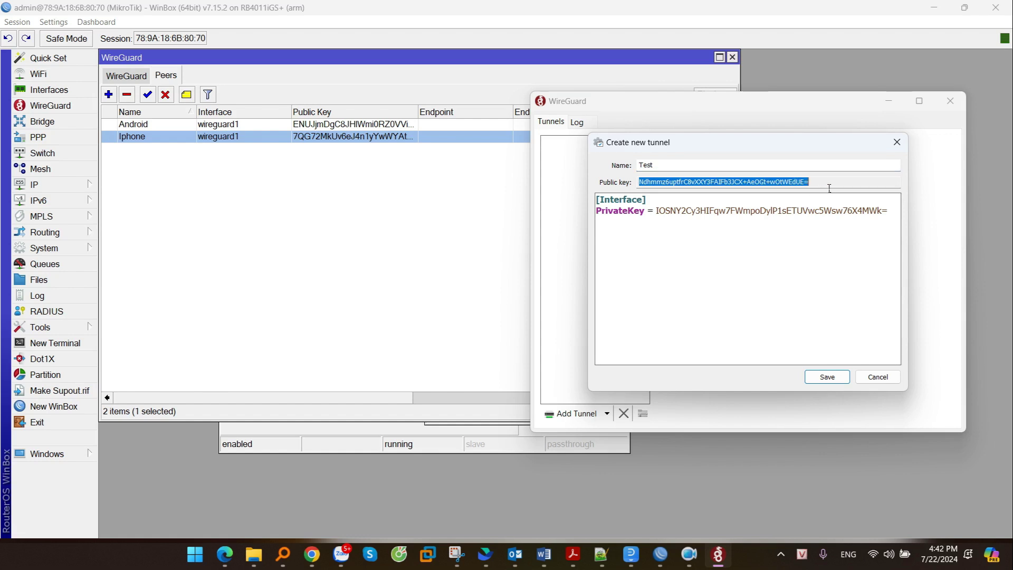
pyautogui.rightClick(778, 189)
pyautogui.click(816, 223)
pyautogui.moveTo(619, 212); pyautogui.dragTo(895, 218)
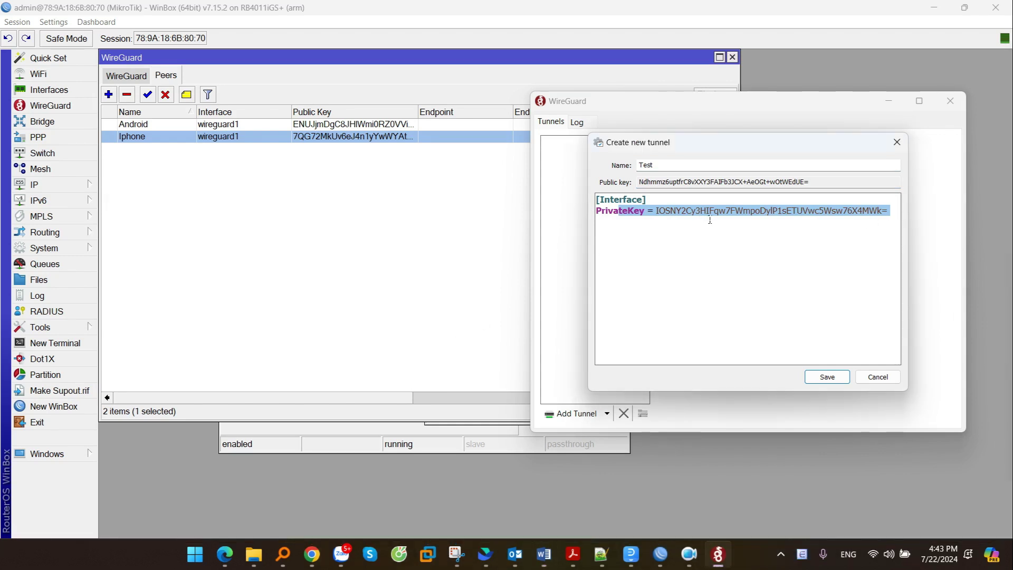
pyautogui.moveTo(597, 211); pyautogui.dragTo(898, 212)
pyautogui.click(894, 226)
pyautogui.click(897, 217)
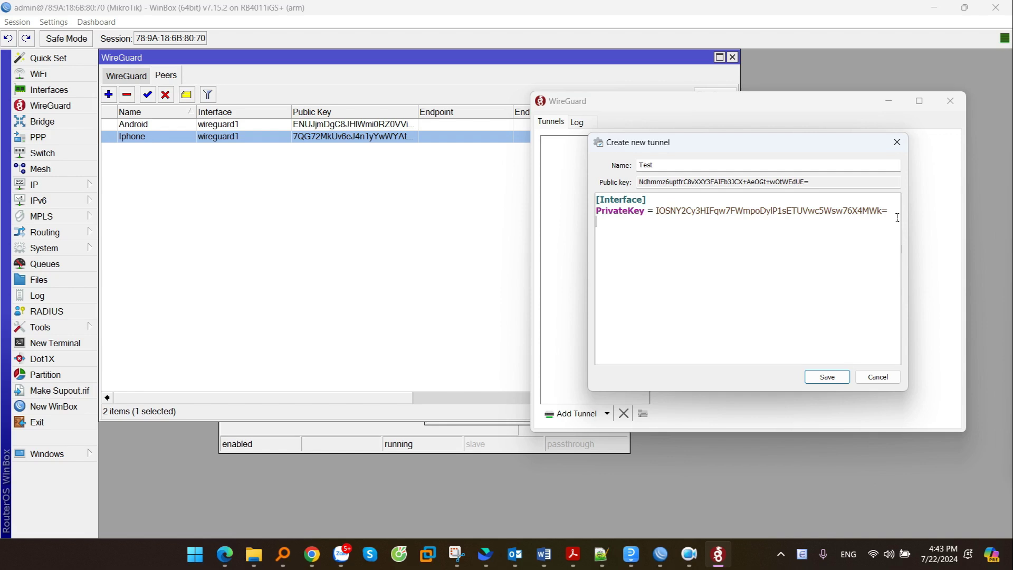
# - Add Address = 172.16.0.4/24, a [Peer] section and an empty PublicKey = line to the config
pyautogui.press('Return')
pyautogui.write('Address = 172')
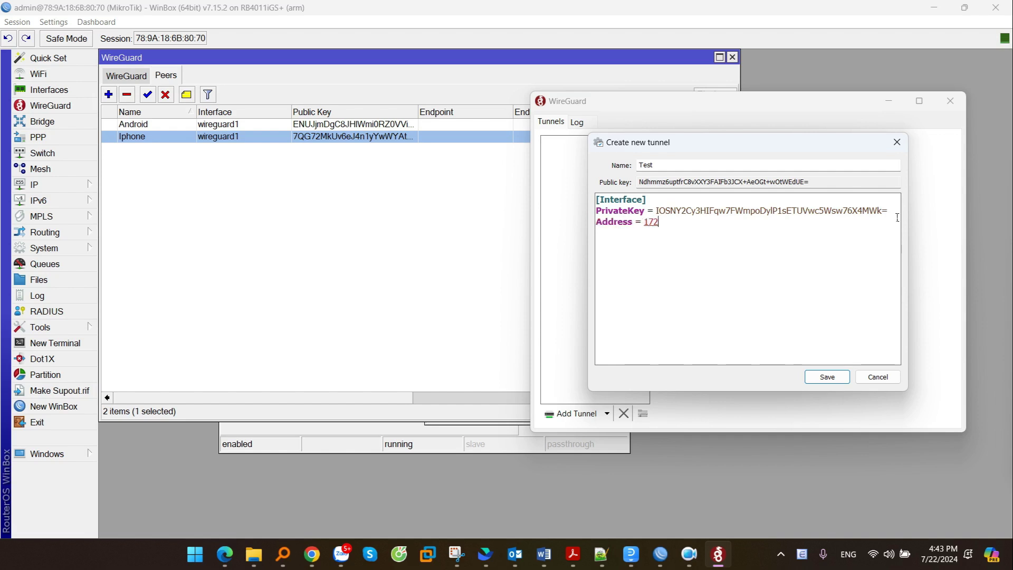
pyautogui.write('.16.0.')
pyautogui.write('4/')
pyautogui.write('24')
pyautogui.write('[]')
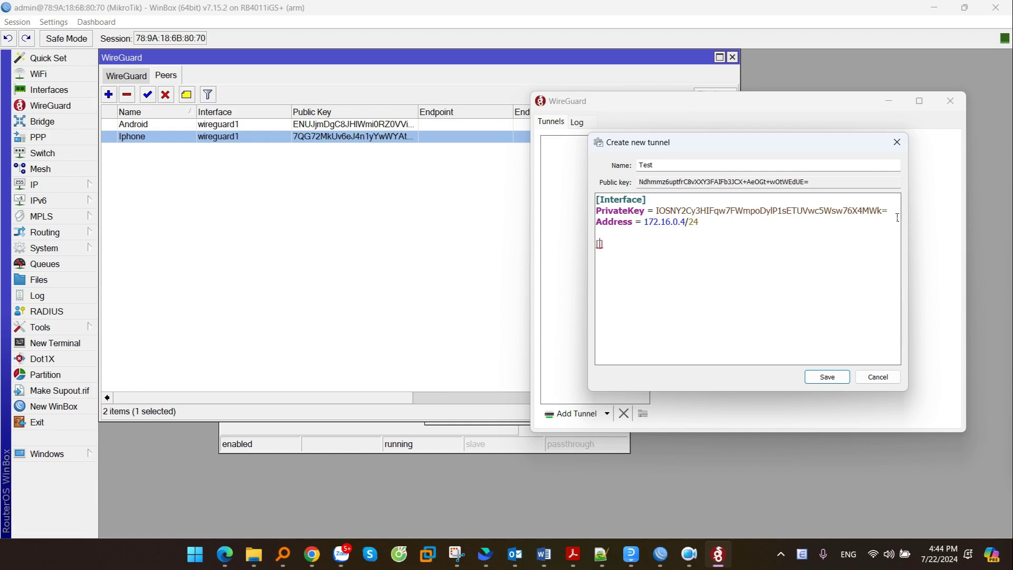
pyautogui.write('Peer')
pyautogui.press('BackSpace')
pyautogui.hotkey('alt', 'Tab')
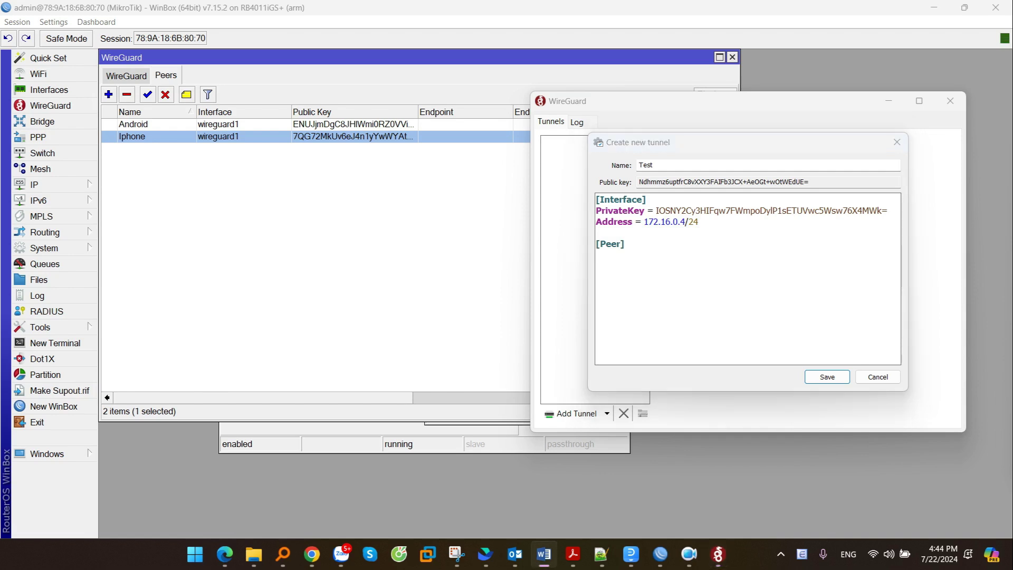
pyautogui.click(633, 283)
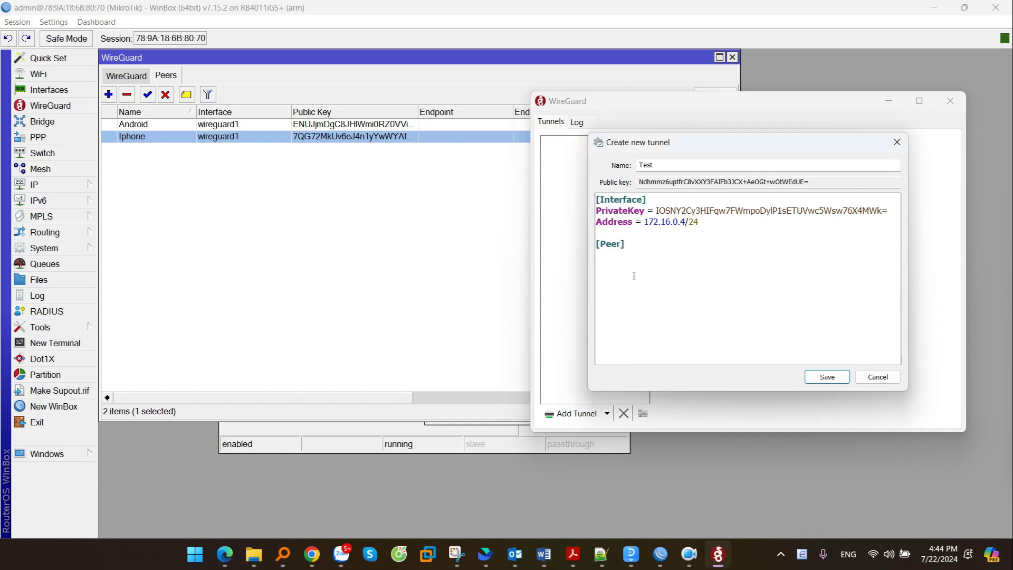
pyautogui.write('PublicKey =')
# - Copy the public key of the router's wireguard1 interface in WinBox
pyautogui.click(133, 79)
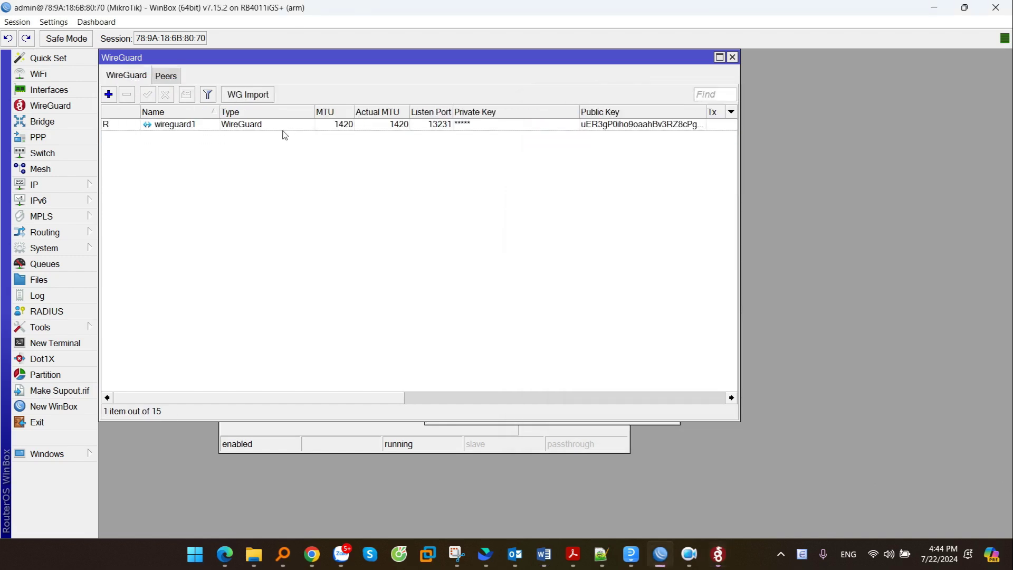
pyautogui.doubleClick(283, 126)
pyautogui.moveTo(496, 267); pyautogui.dragTo(415, 269)
pyautogui.doubleClick(405, 270)
pyautogui.click(406, 270)
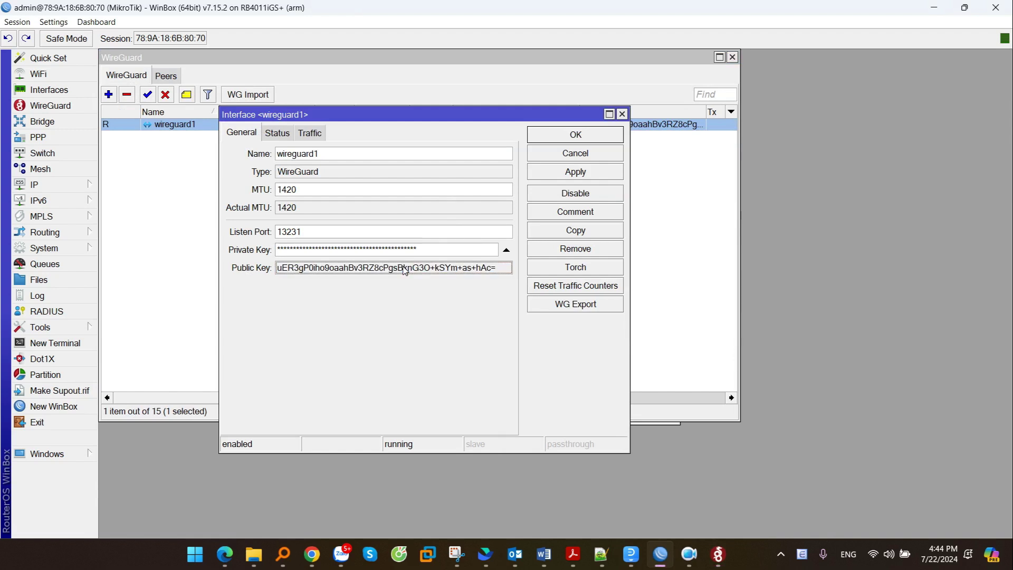
pyautogui.doubleClick(406, 270)
pyautogui.rightClick(405, 270)
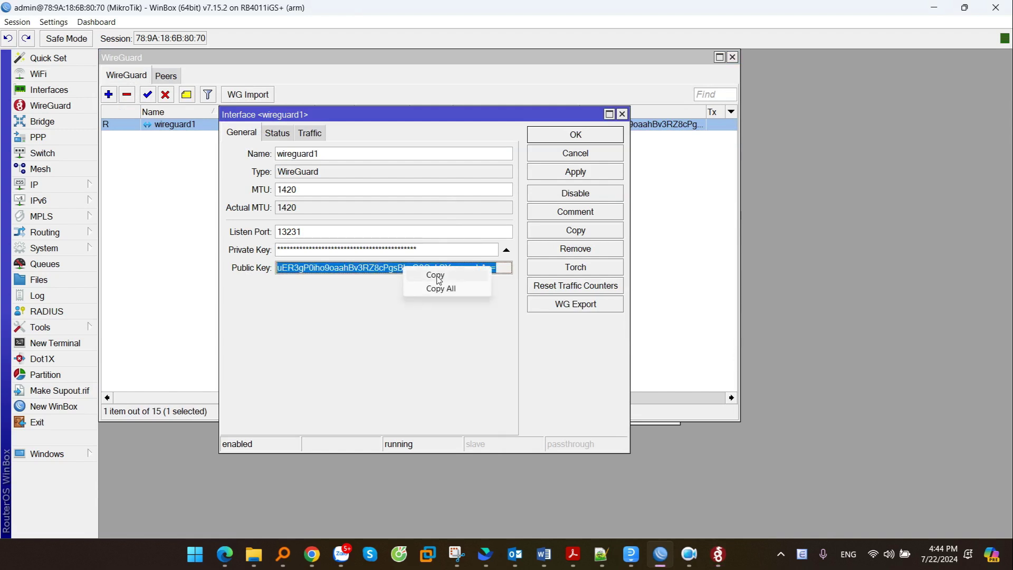
pyautogui.click(438, 275)
pyautogui.click(622, 115)
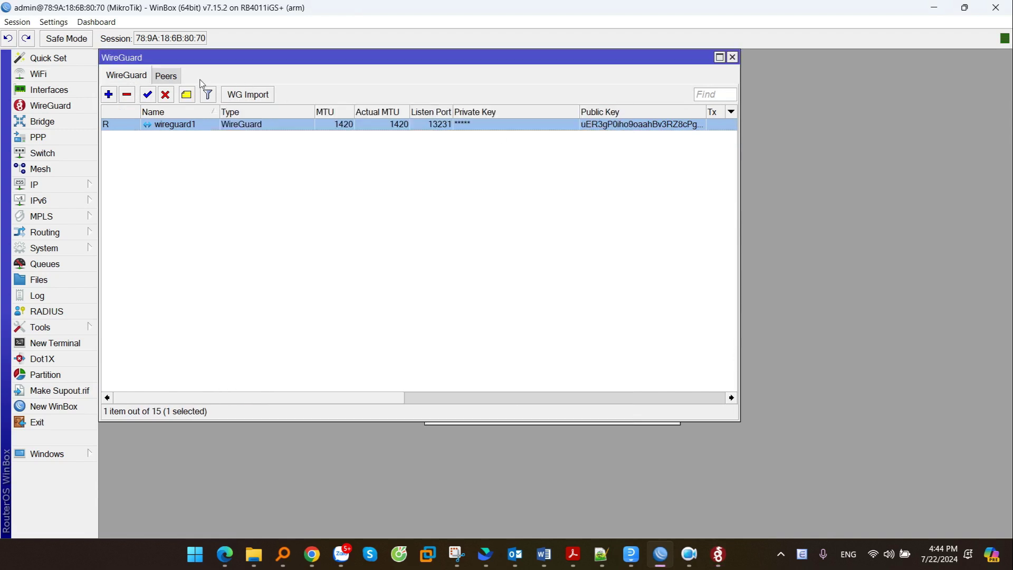
pyautogui.click(167, 79)
# - Paste the router key as the peer's PublicKey, then add AllowedIPs = 0.0.0.0/0 and Endpoint =
pyautogui.click(718, 554)
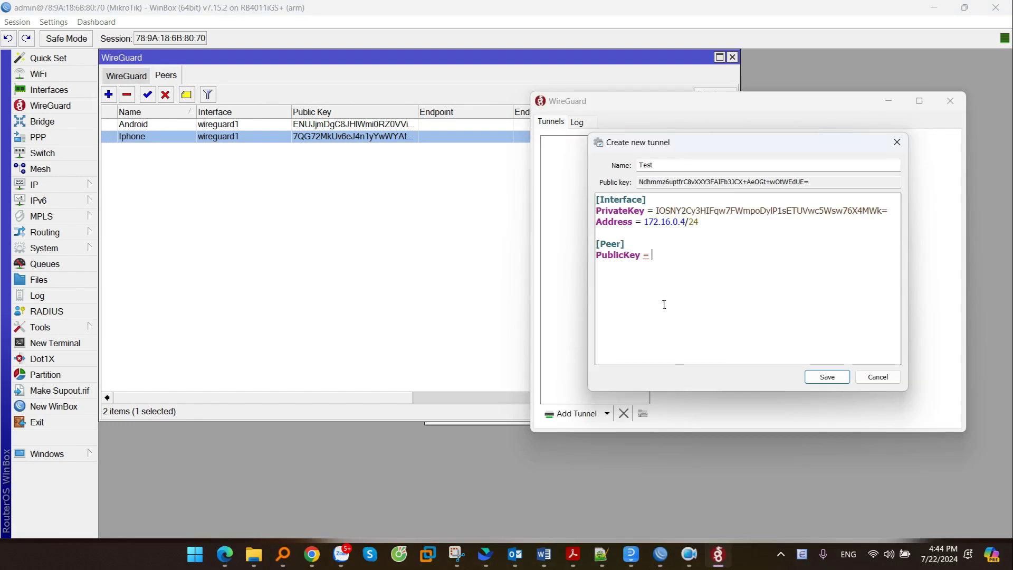
pyautogui.hotkey('ctrl', 'v')
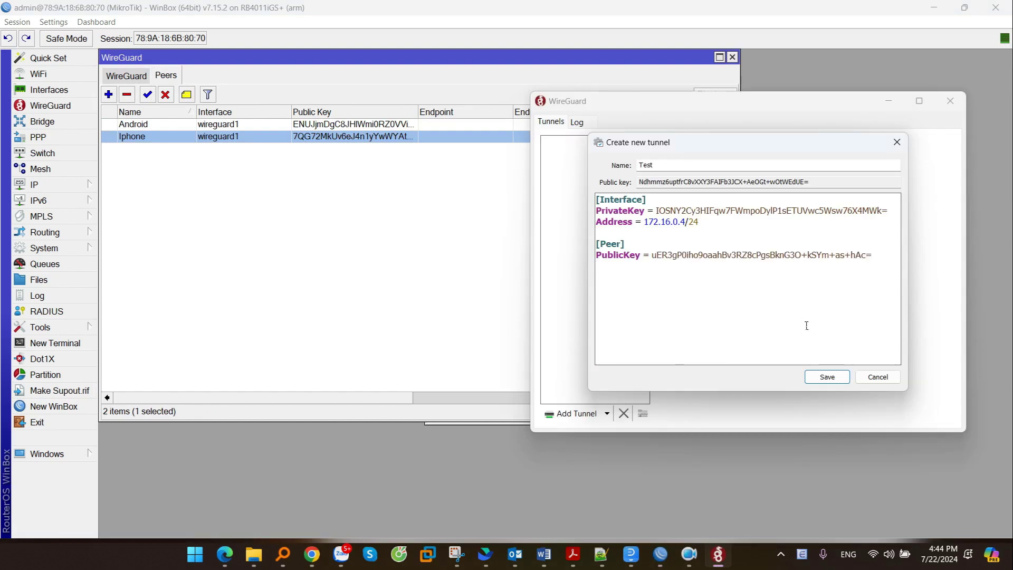
pyautogui.write('AllowedIPs')
pyautogui.write('= 0.0.0.0/0')
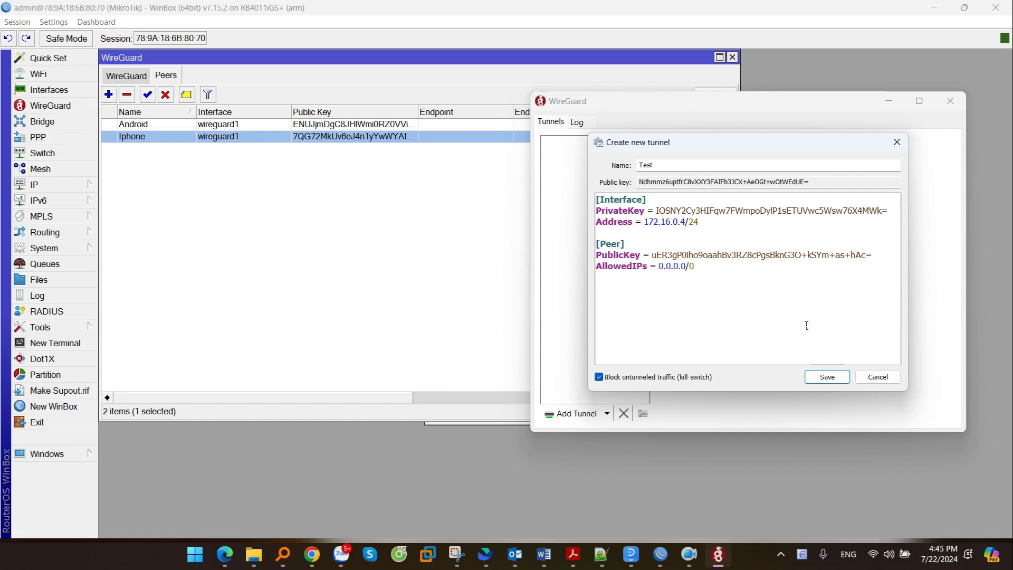
pyautogui.press('Return')
pyautogui.write('End')
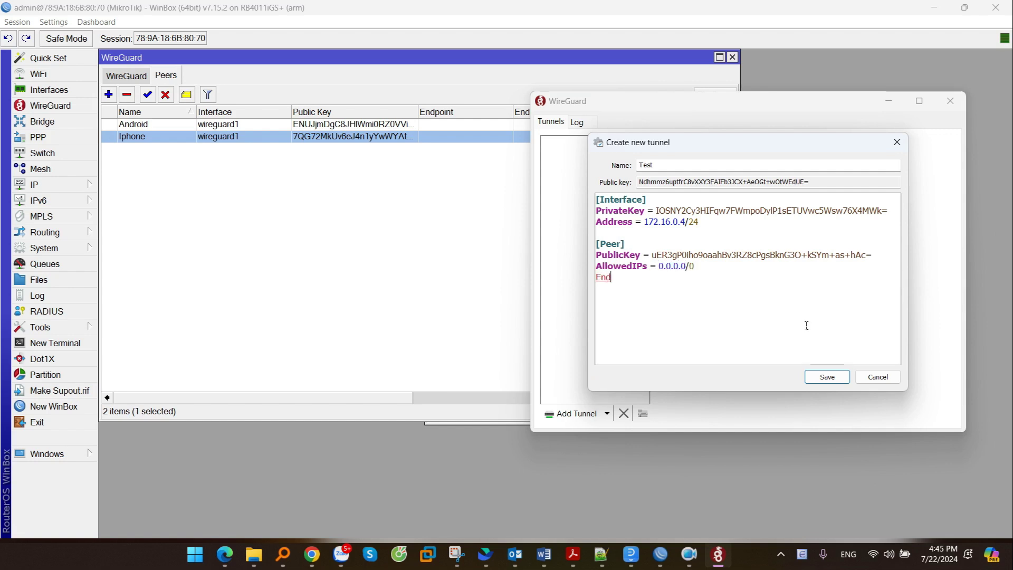
pyautogui.write('point =')
pyautogui.click(68, 185)
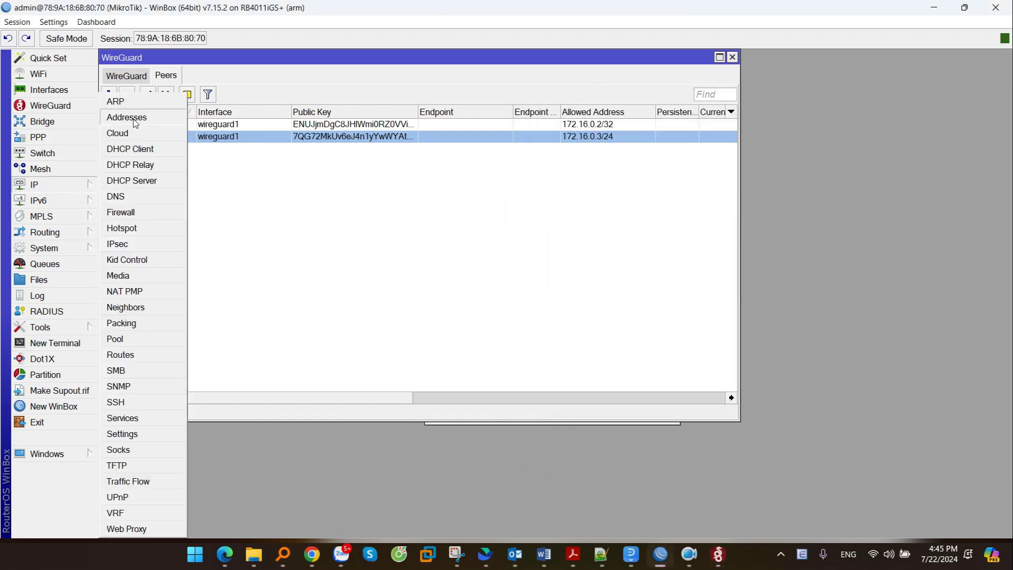
pyautogui.click(136, 119)
pyautogui.doubleClick(488, 216)
pyautogui.rightClick(479, 221)
pyautogui.click(492, 230)
pyautogui.click(564, 217)
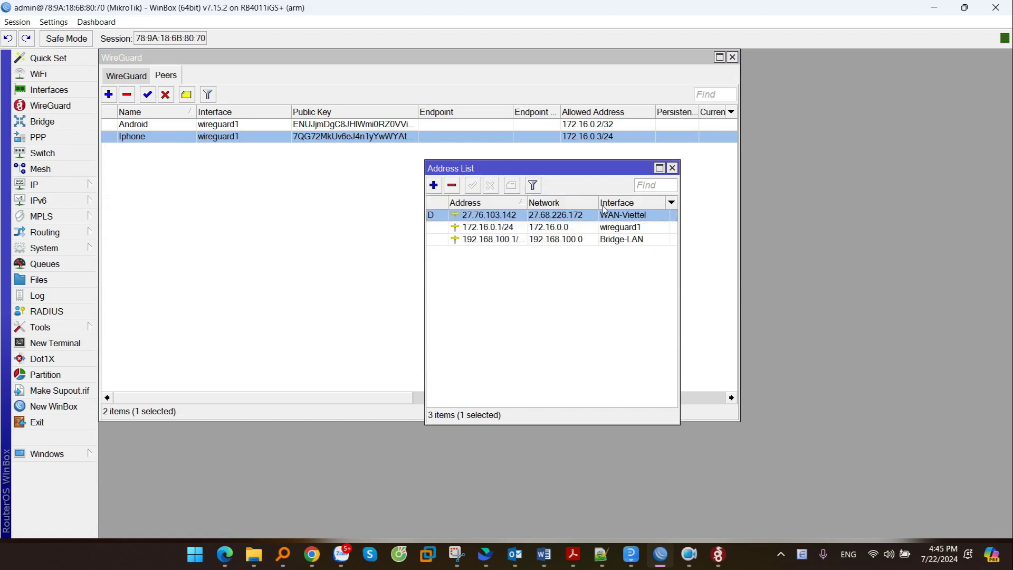
pyautogui.click(672, 167)
# - Set the endpoint to 27.76.103.142:13231 and save the Test tunnel
pyautogui.click(718, 554)
pyautogui.hotkey('ctrl', 'v')
pyautogui.write(':1')
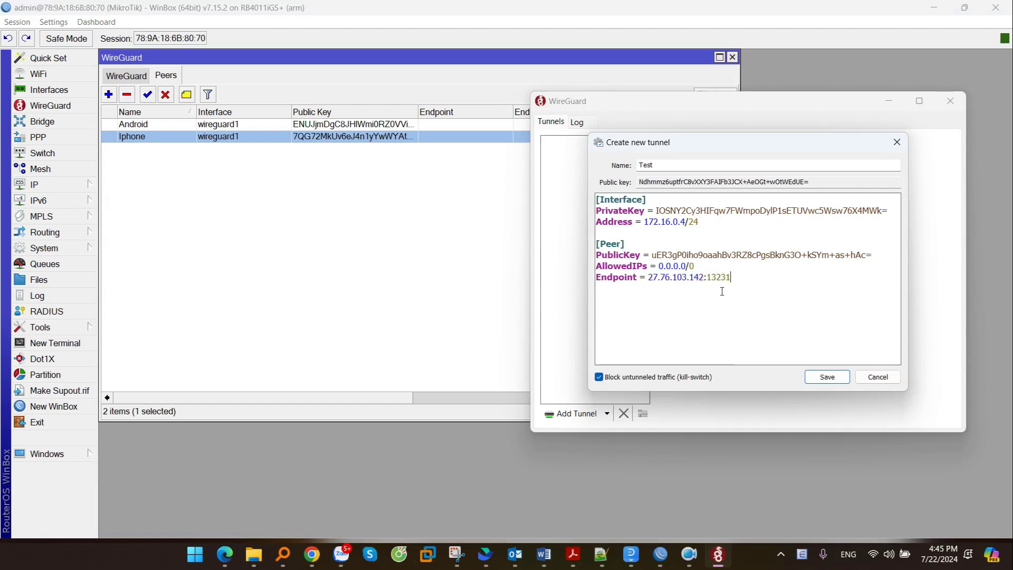
pyautogui.click(828, 377)
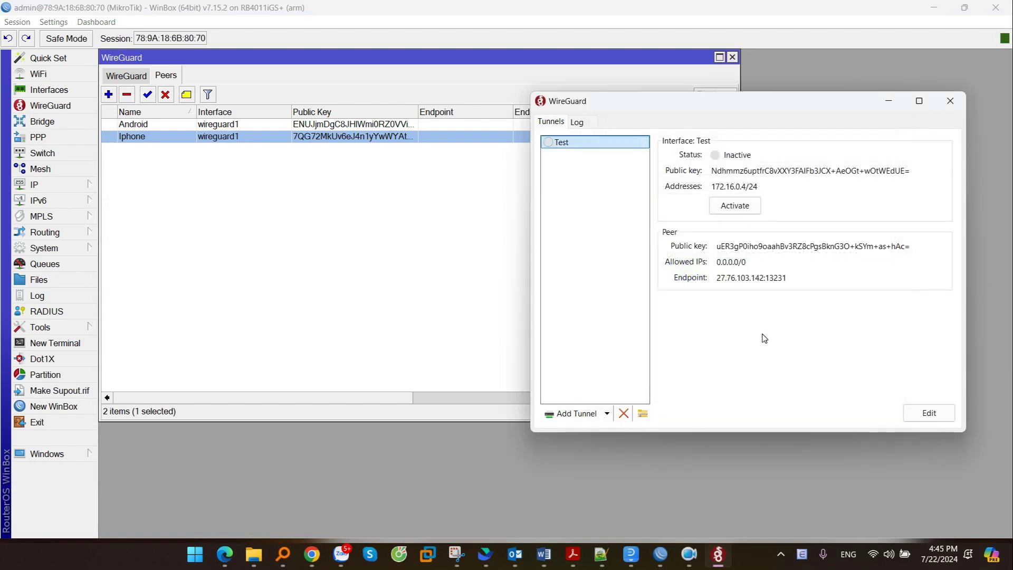
pyautogui.click(218, 194)
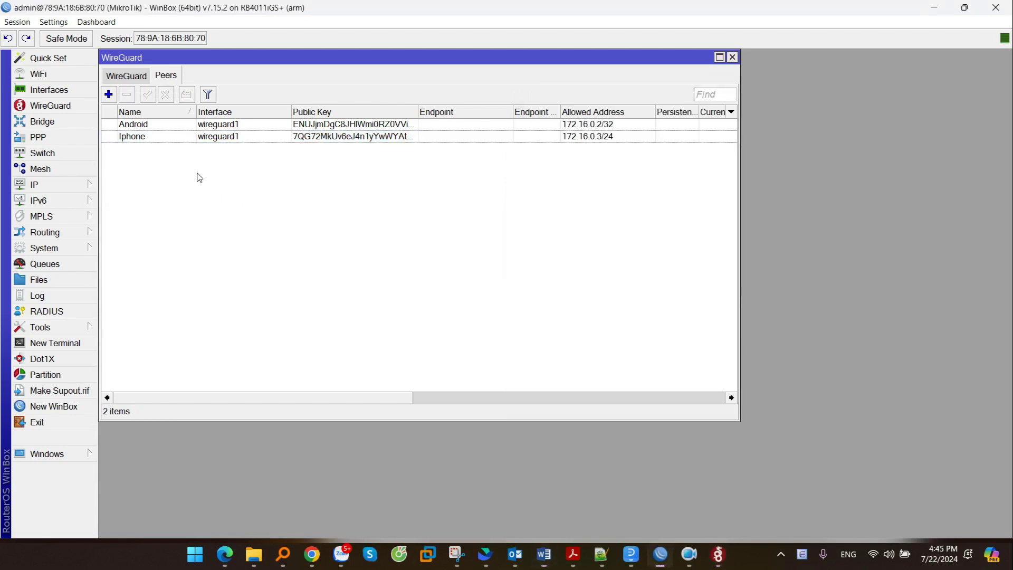
# - Add a peer named windows on wireguard1 with the Windows tunnel's public key pasted in
pyautogui.click(109, 95)
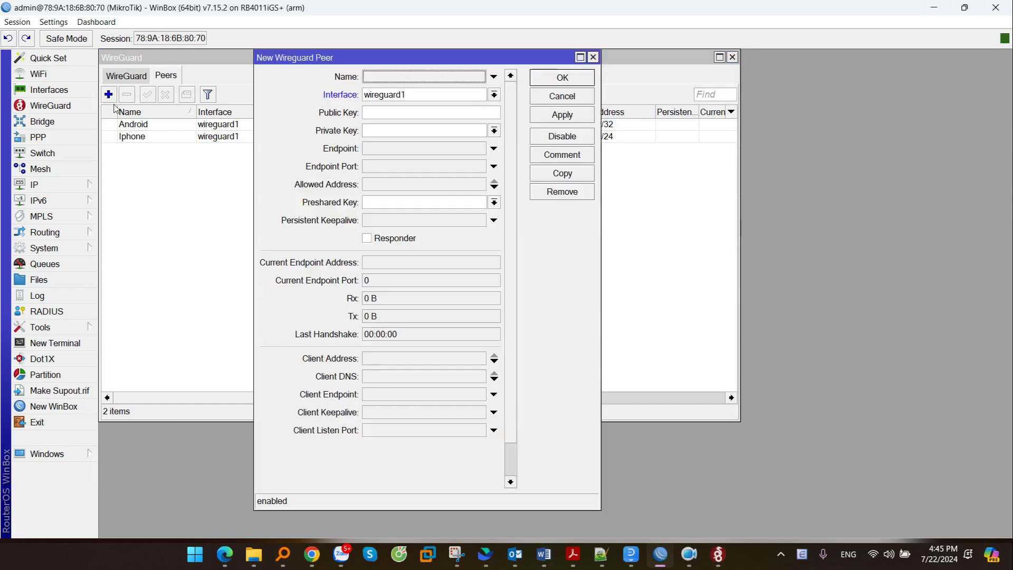
pyautogui.click(386, 79)
pyautogui.write('window')
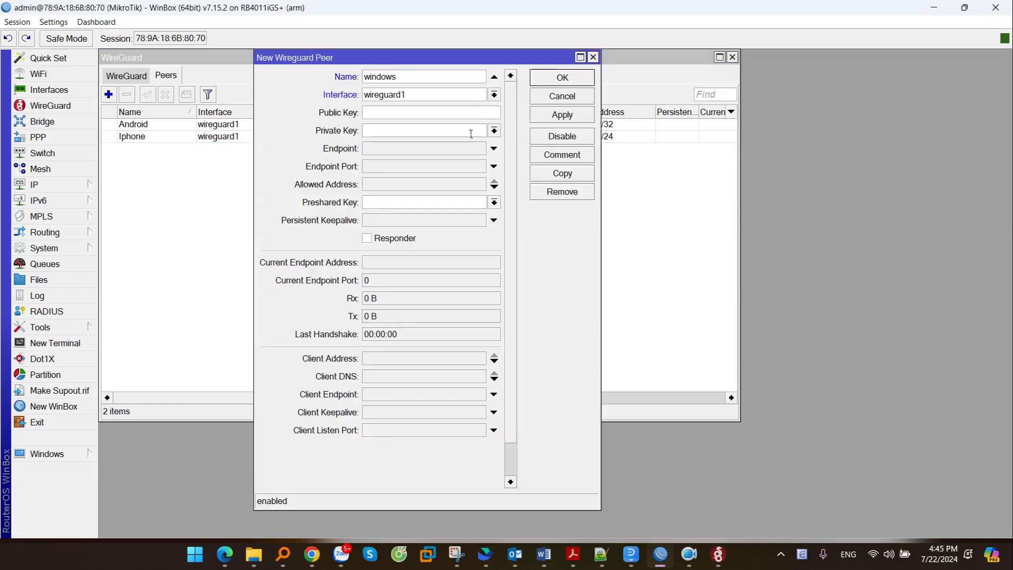
pyautogui.write('s')
pyautogui.click(394, 95)
pyautogui.click(385, 106)
pyautogui.click(383, 114)
pyautogui.hotkey('ctrl', 'v')
pyautogui.moveTo(424, 116); pyautogui.dragTo(528, 116)
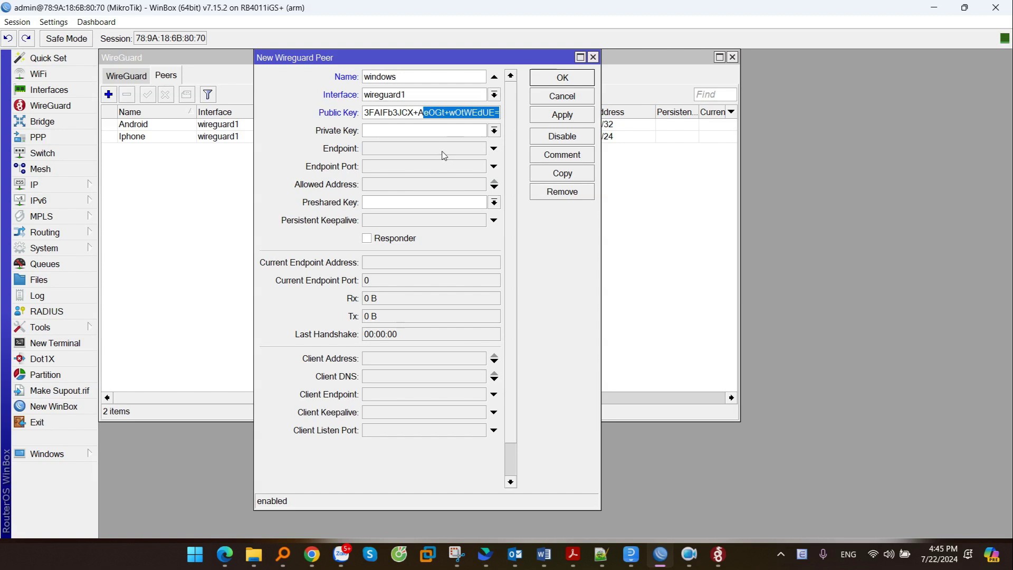
pyautogui.click(385, 198)
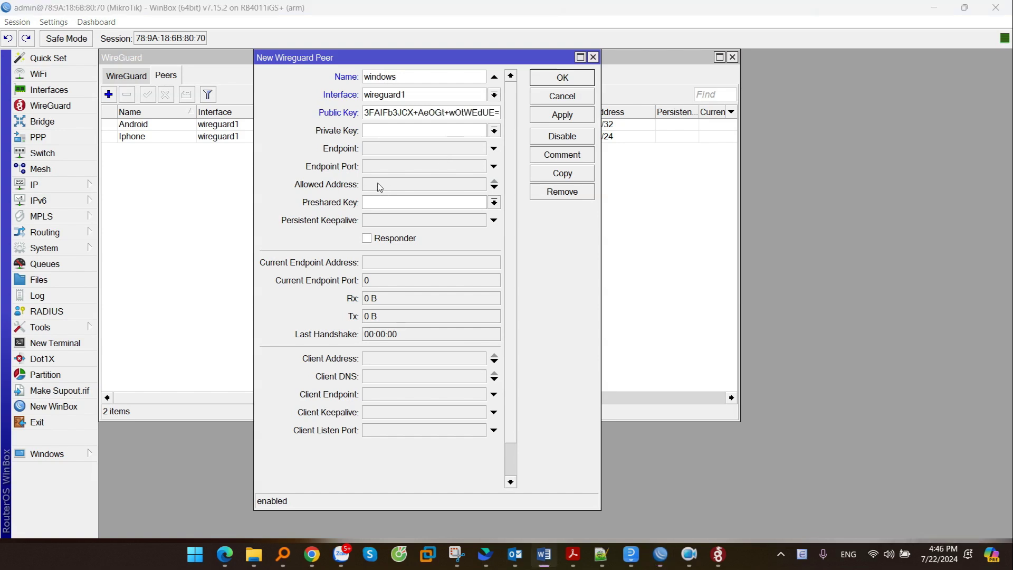
# - Give the windows peer allowed address 172.16.0.4/32 and apply it
pyautogui.click(382, 188)
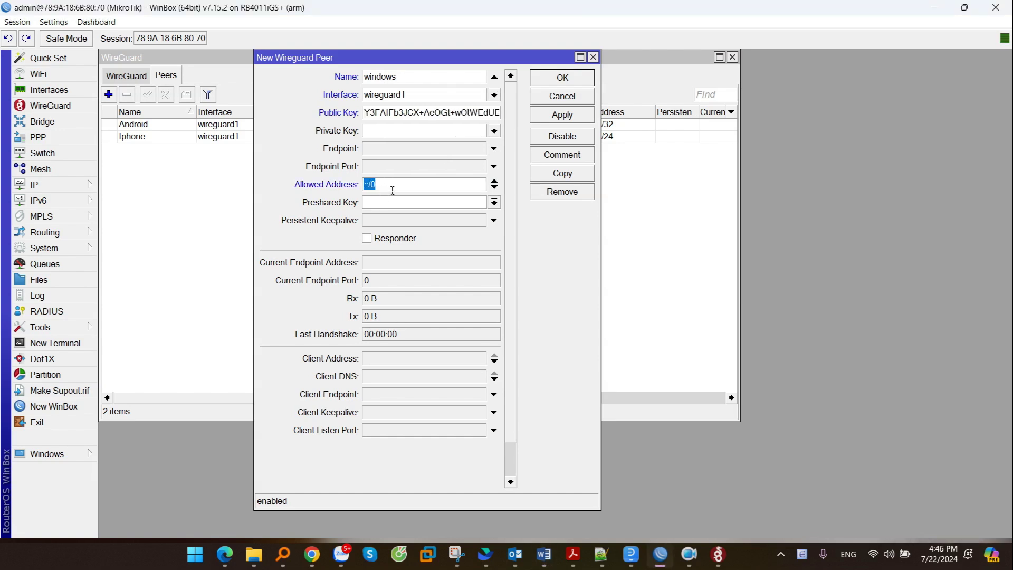
pyautogui.write('172.16.')
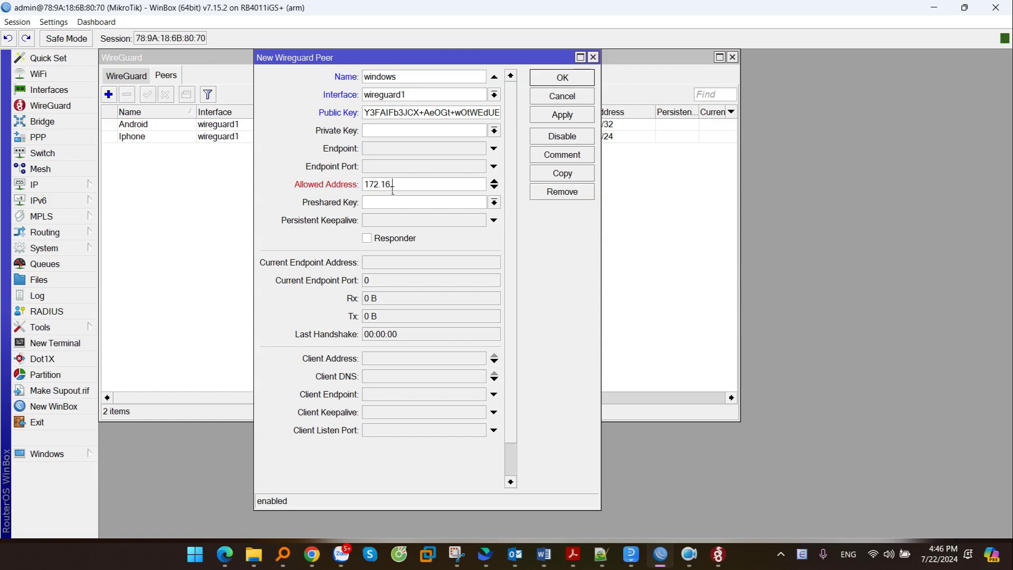
pyautogui.write('0.4/32')
pyautogui.click(557, 115)
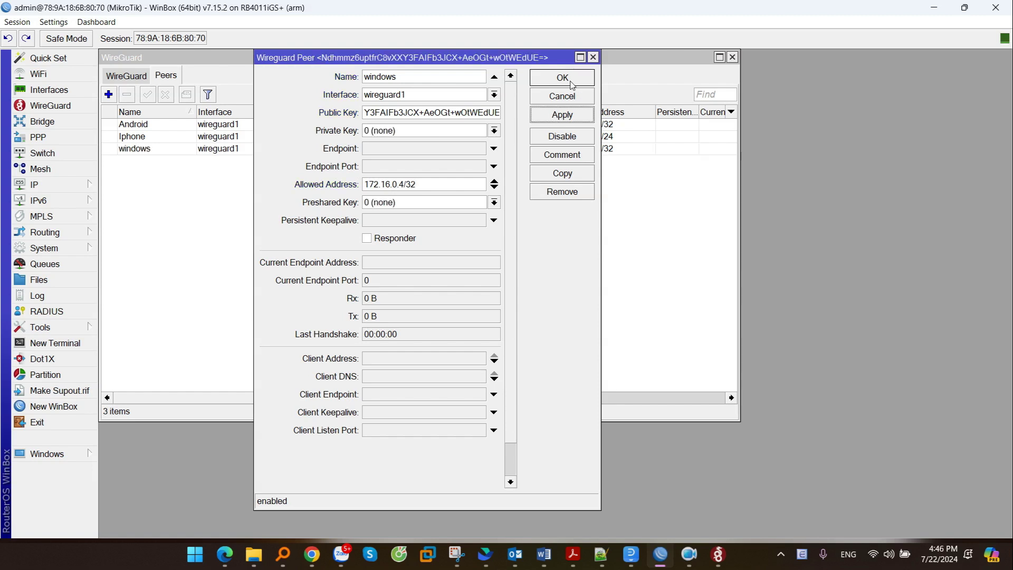
pyautogui.click(562, 78)
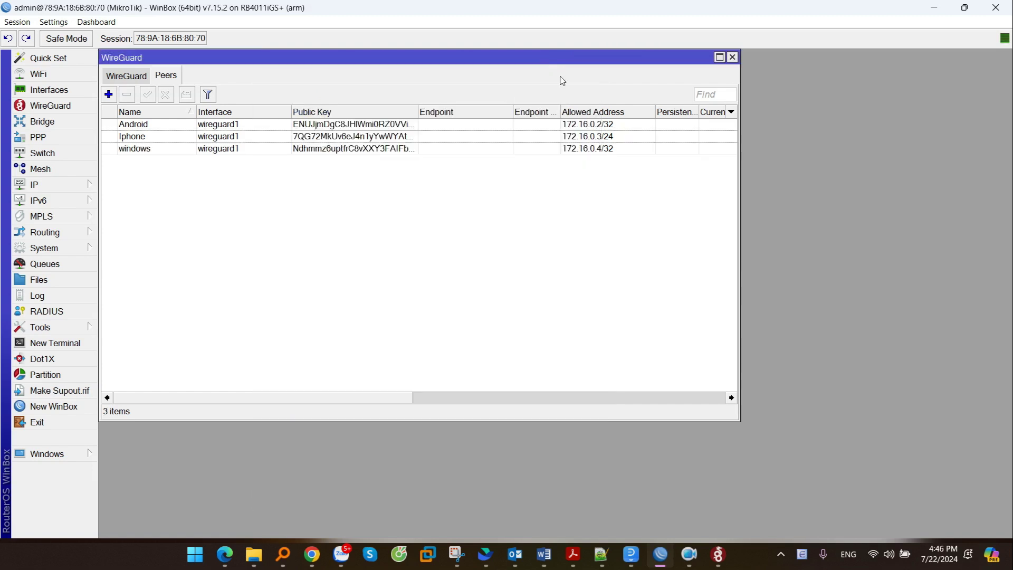
pyautogui.click(174, 150)
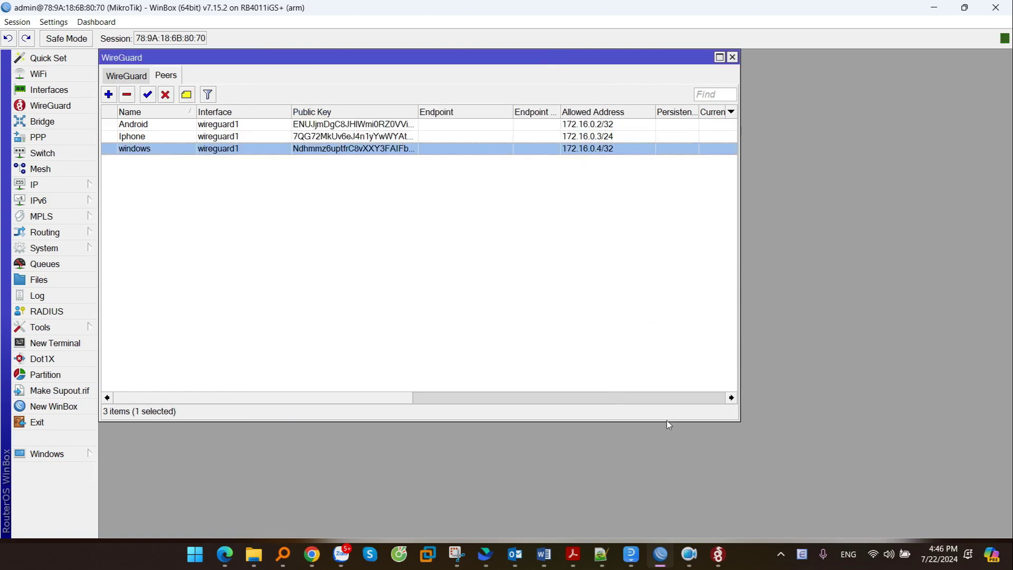
# - Activate the Test tunnel in WireGuard for Windows and confirm it shows Active
pyautogui.click(717, 553)
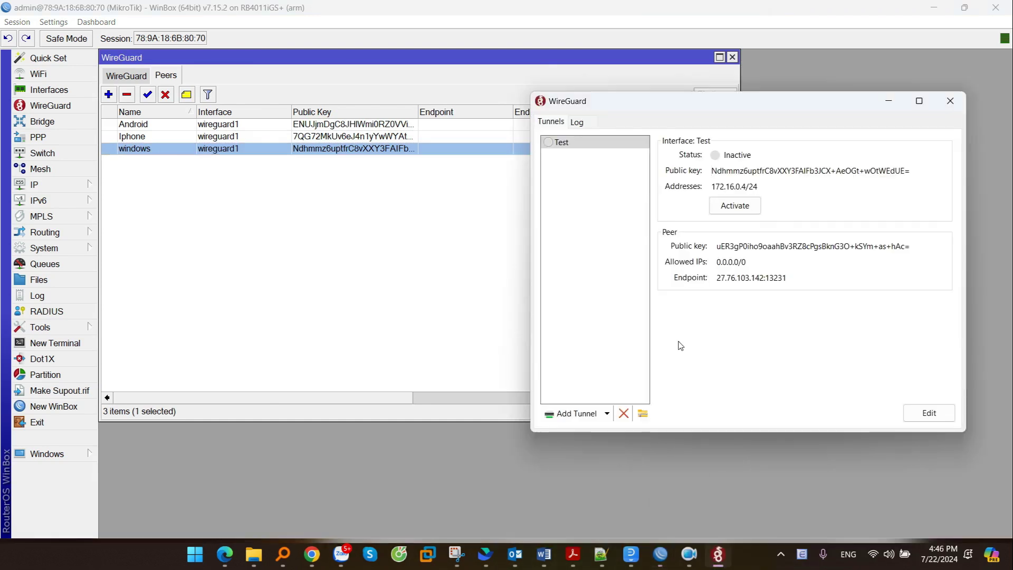
pyautogui.click(749, 209)
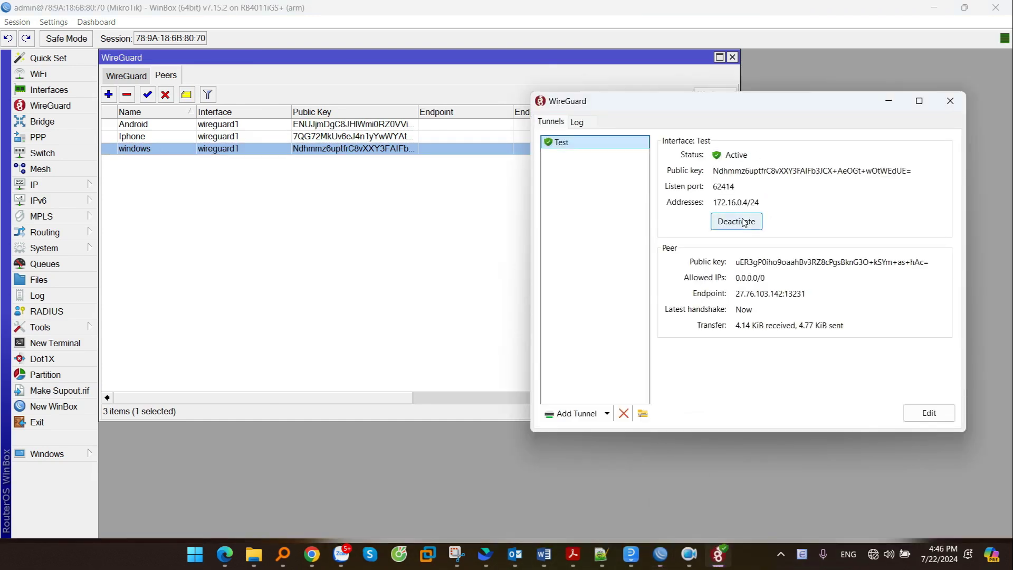
pyautogui.doubleClick(741, 158)
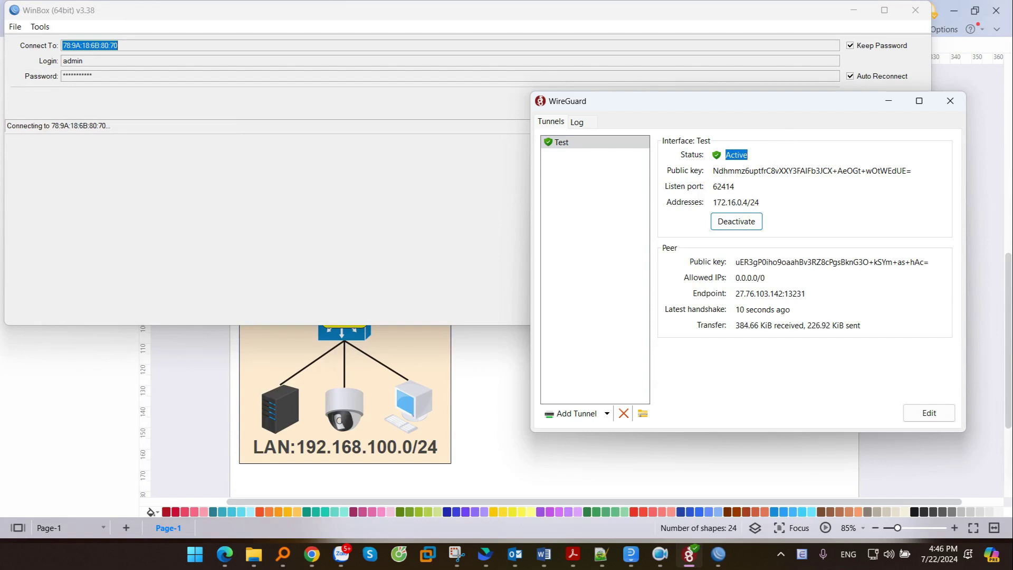
pyautogui.hotkey('alt', 'Tab')
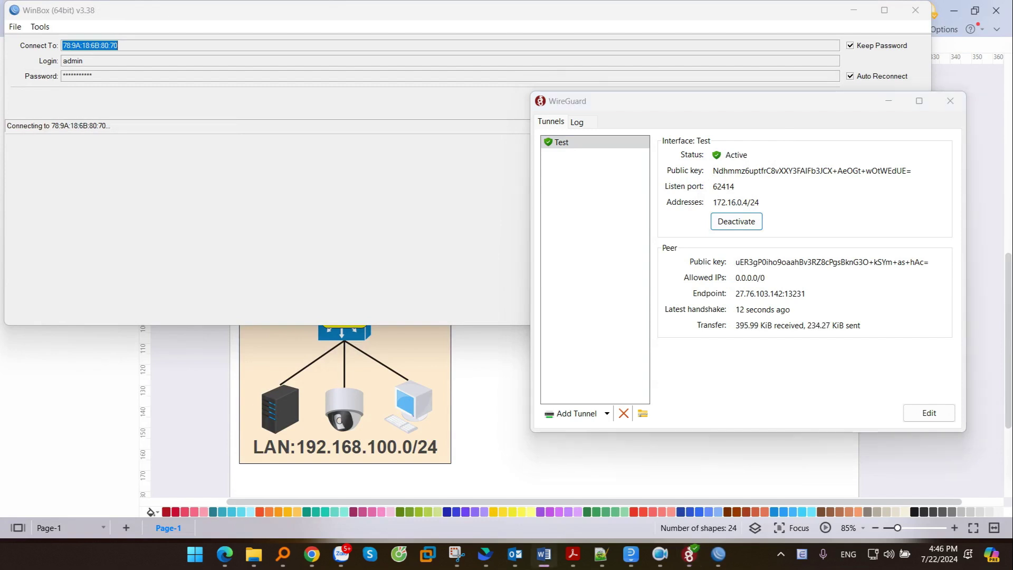